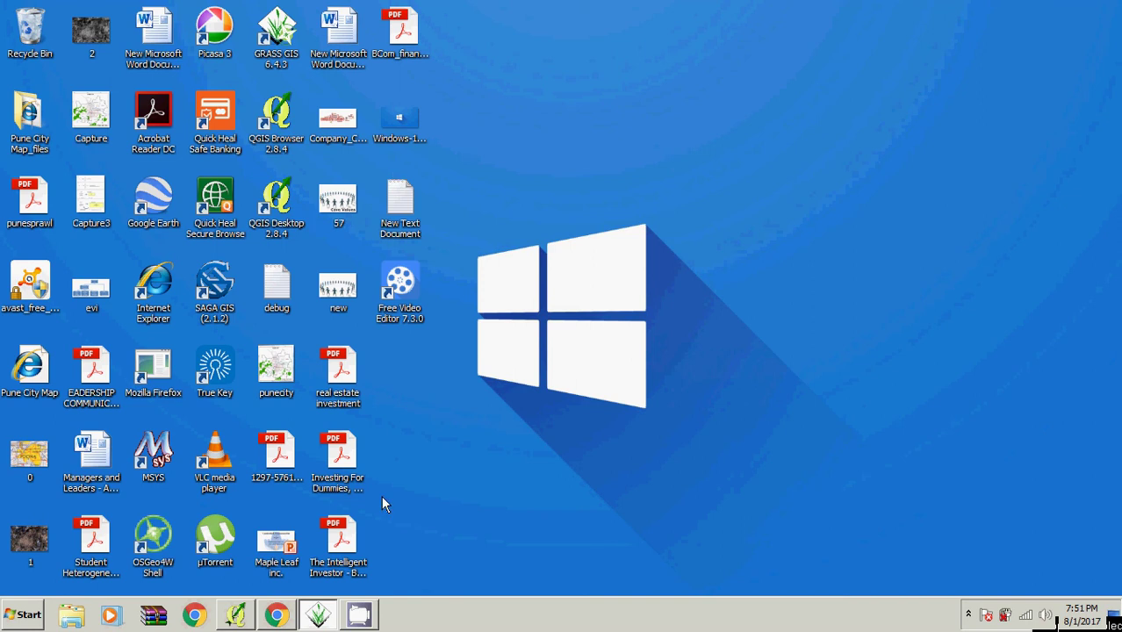
Step: Bring QGIS back up and open its Project Properties
left_click(238, 617)
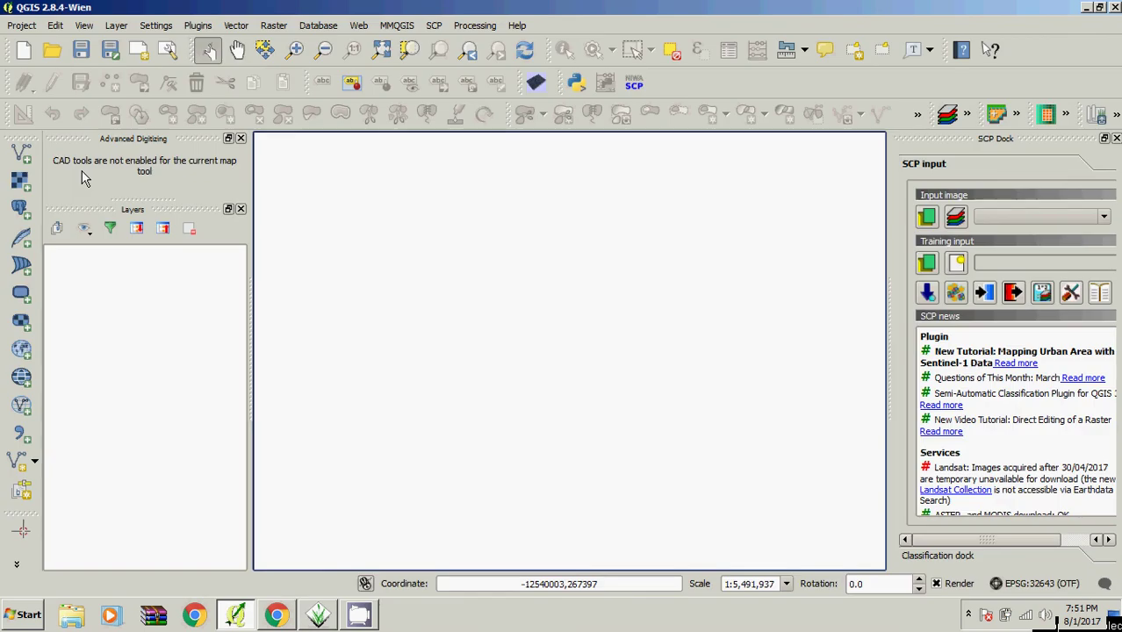
left_click(22, 26)
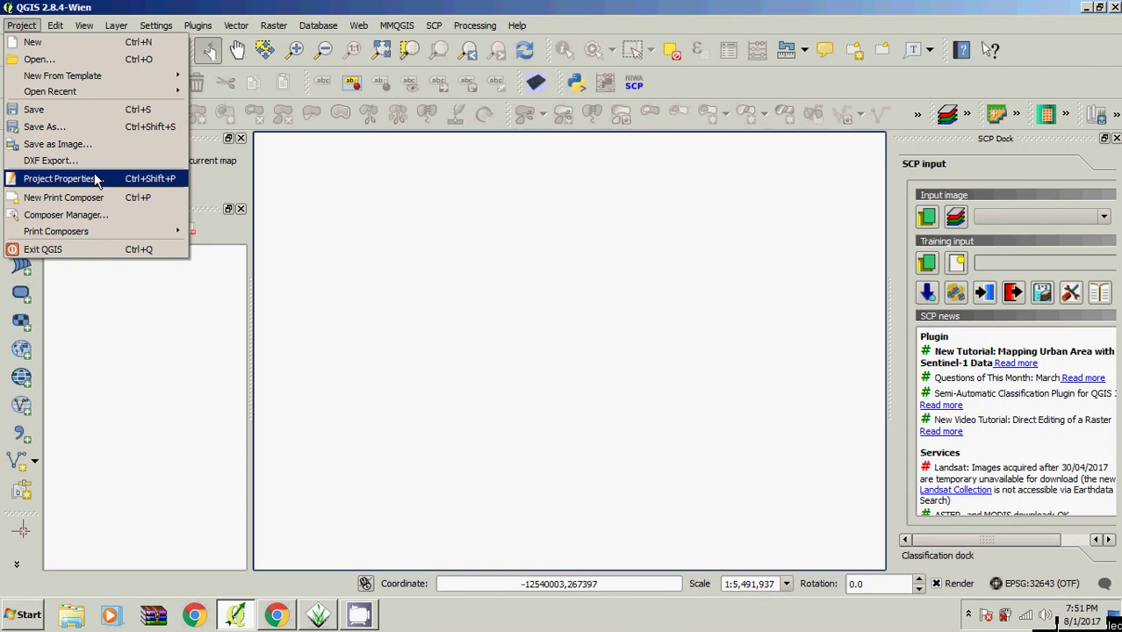
left_click(97, 181)
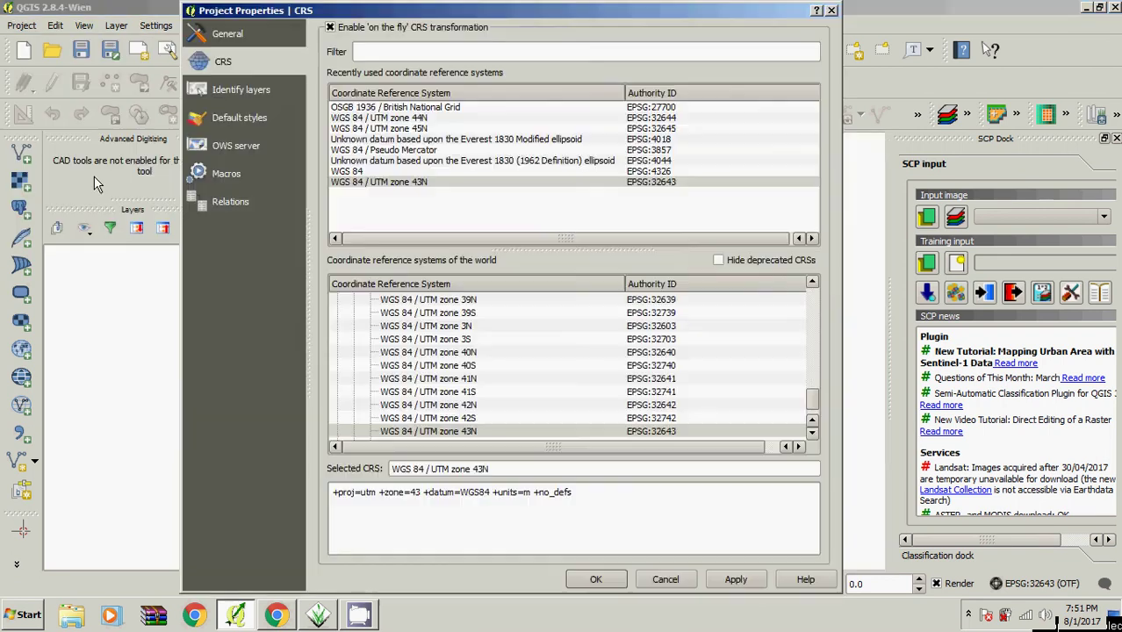
Step: Browse the General, CRS, Identify layers, Default styles, Macros and Relations pages
left_click(260, 37)
left_click(257, 63)
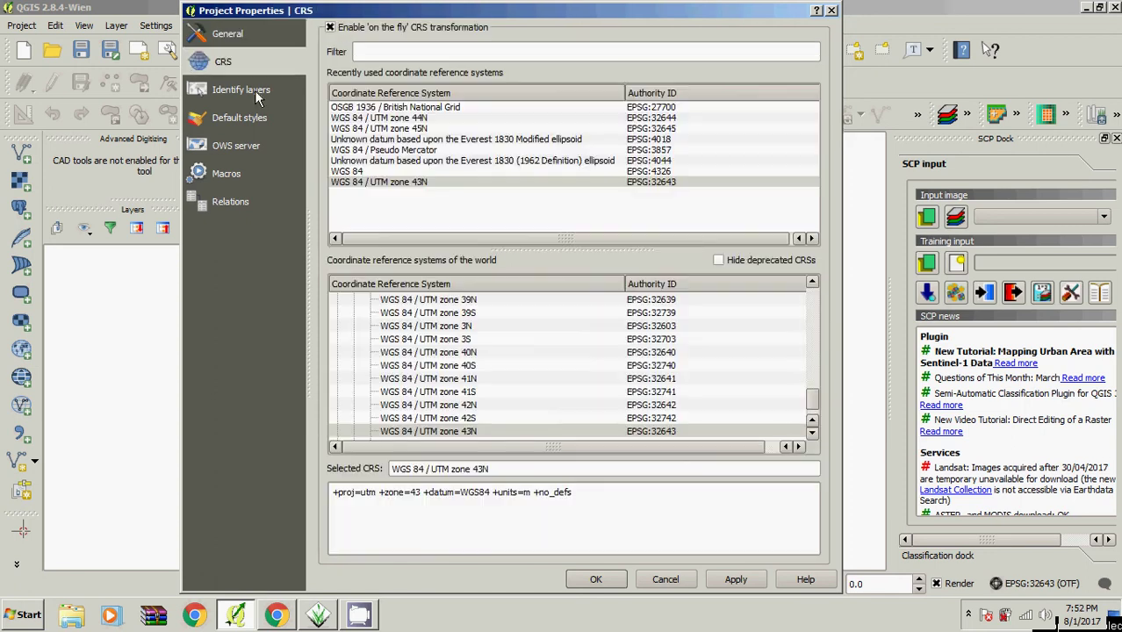
left_click(257, 91)
left_click(250, 123)
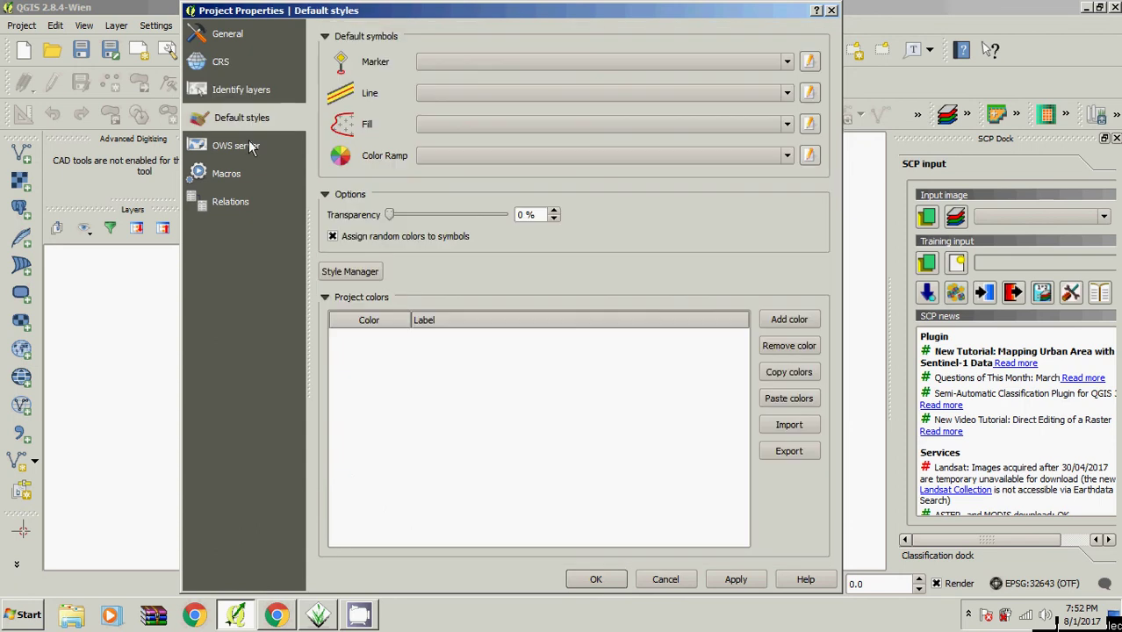
left_click(246, 175)
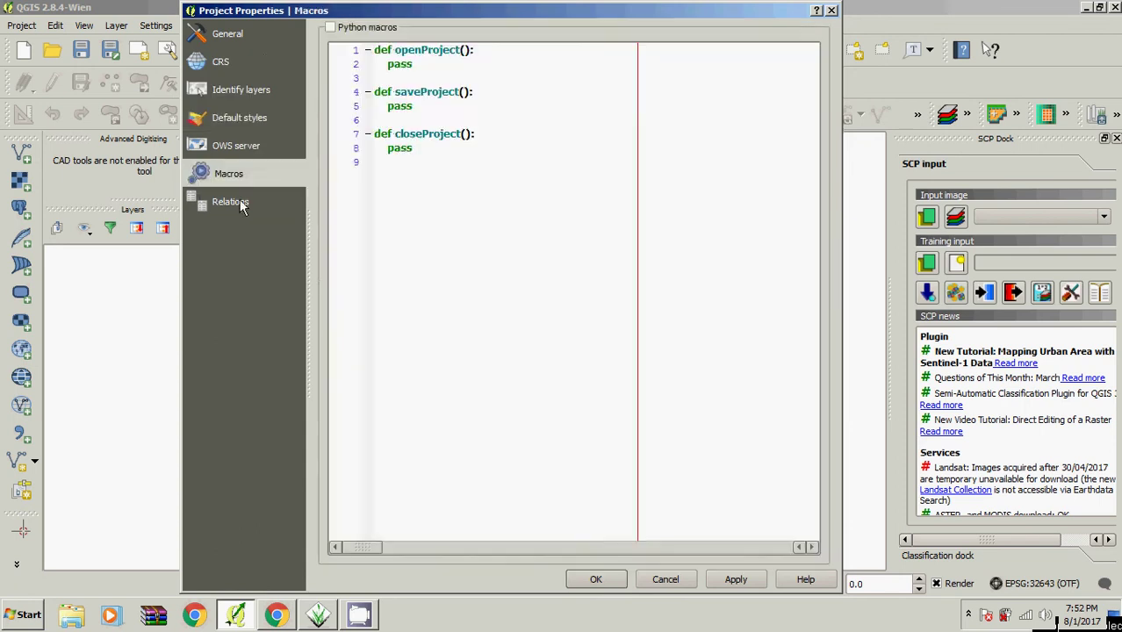
left_click(242, 205)
Step: On the CRS page, filter the coordinate system lists by 'wgs 84'
left_click(257, 64)
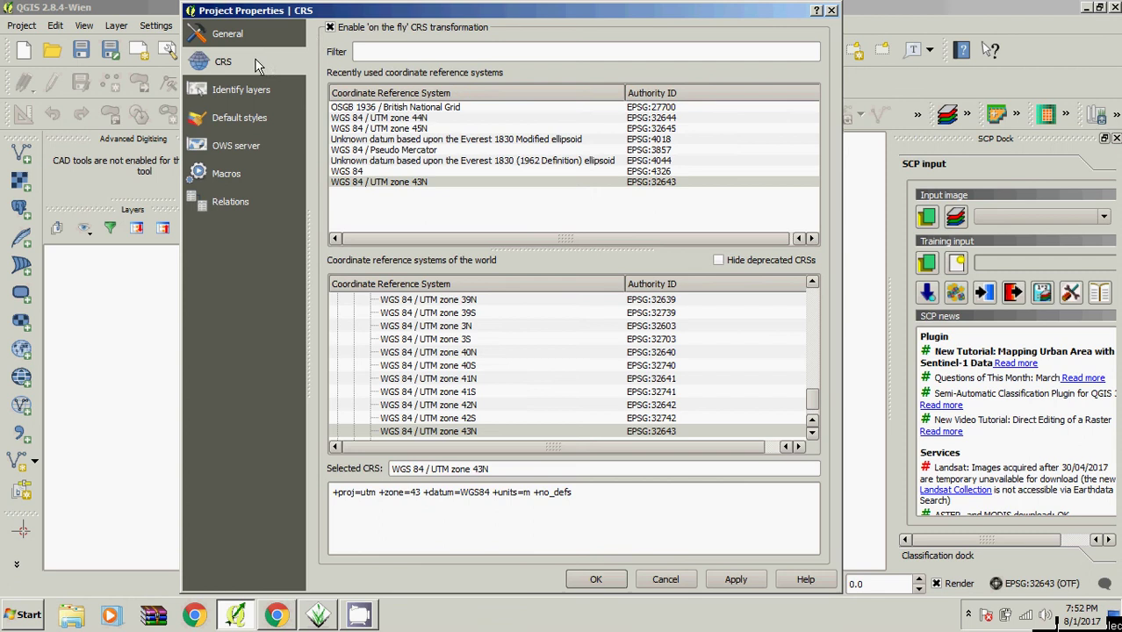
left_click(387, 53)
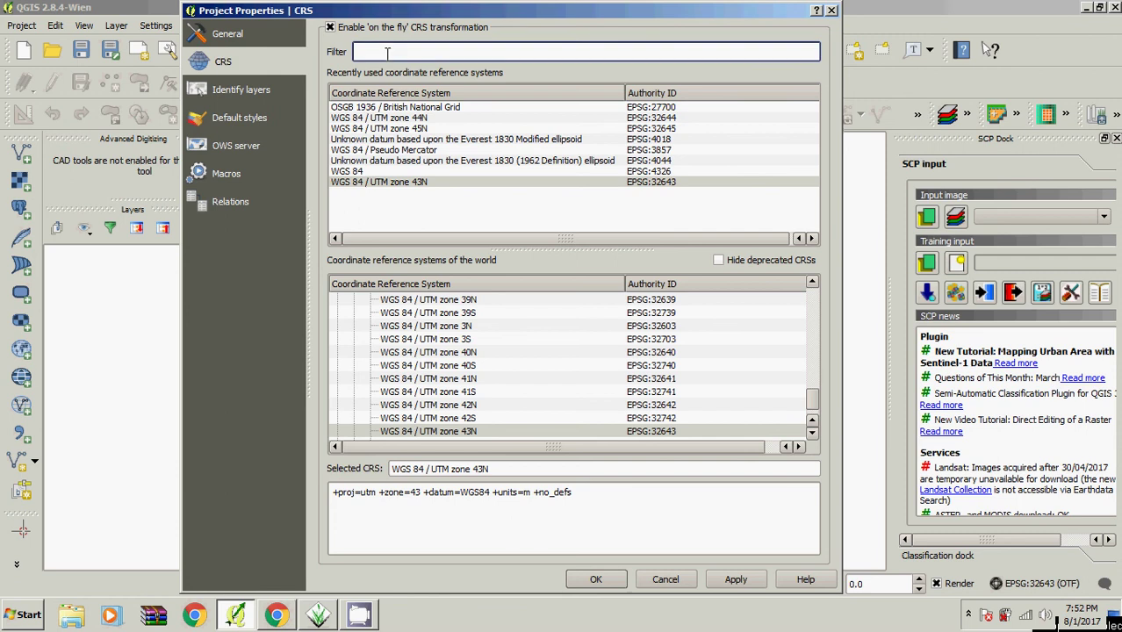
type("w")
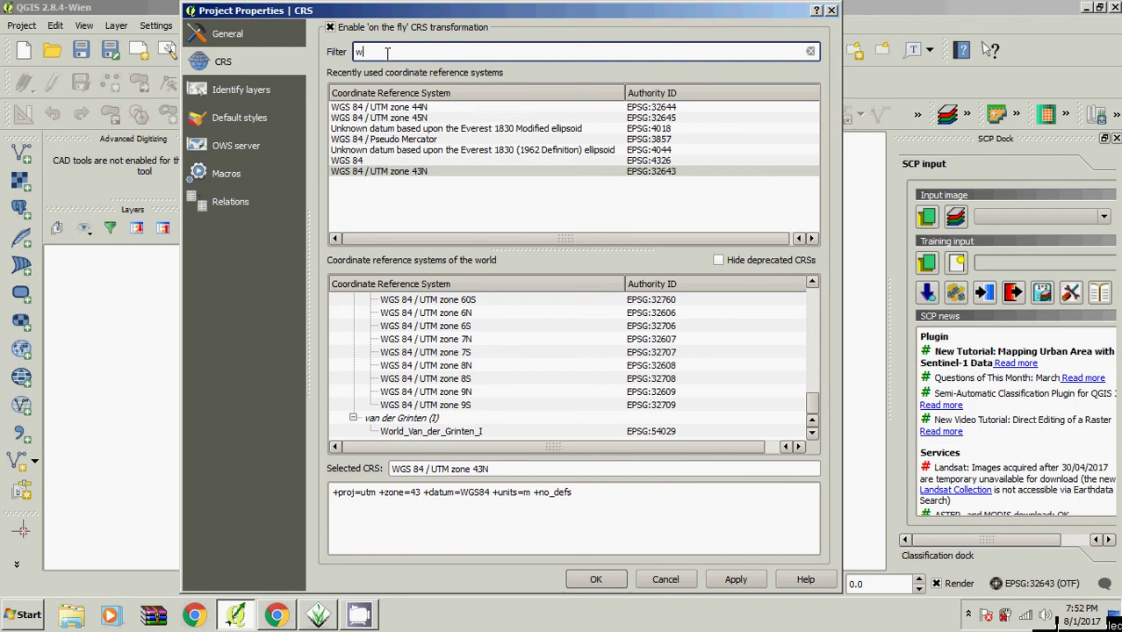
type("gs84")
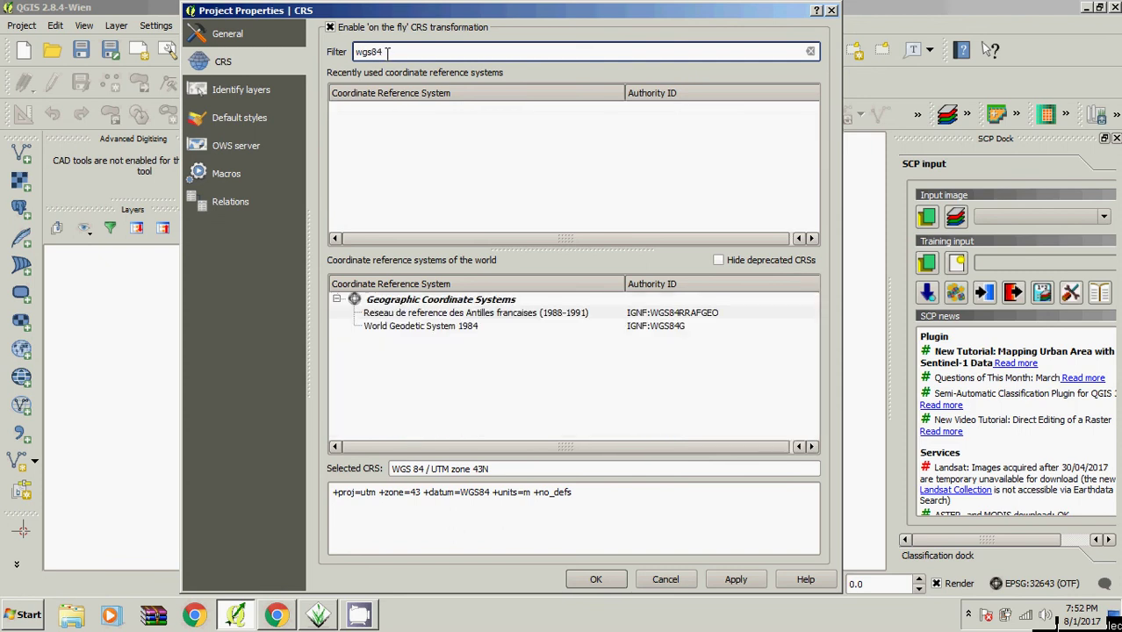
key("BackSpace")
key("BackSpace")
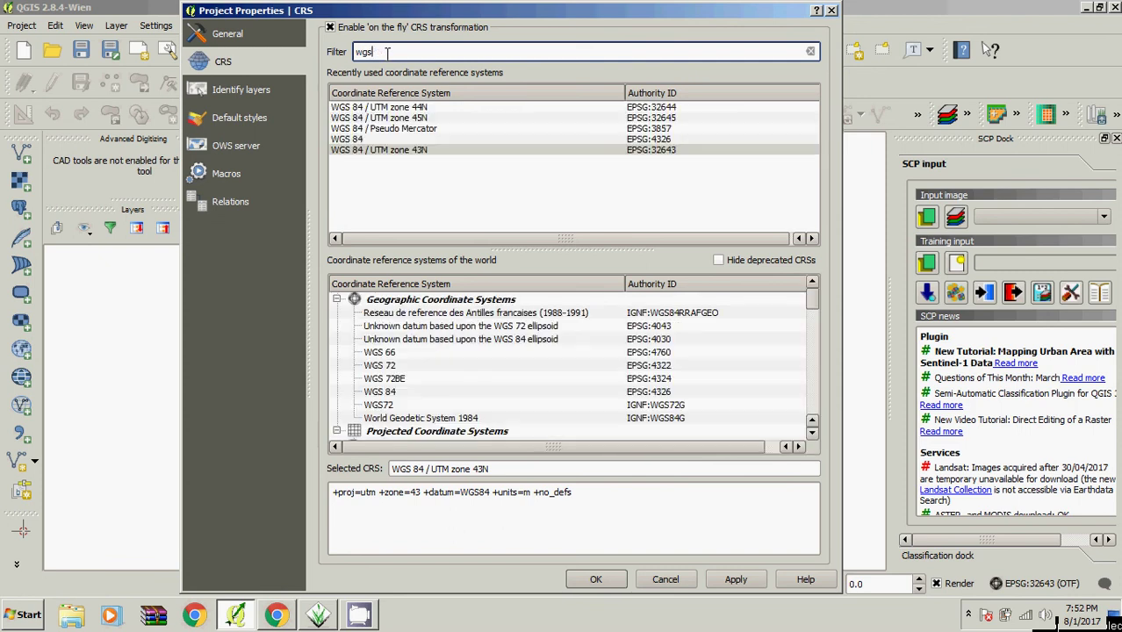
type("8")
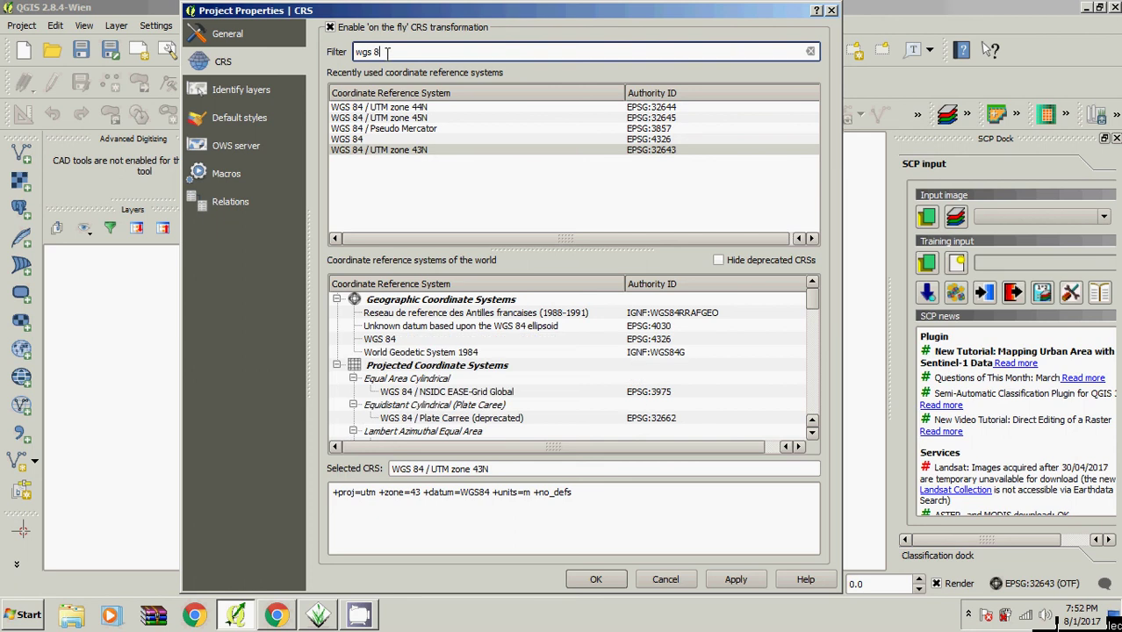
type("4")
Step: Pick WGS 84 / UTM zone 43N (EPSG:32643) from the world list, apply it and close
left_click(815, 308)
left_click_drag(815, 307, 815, 317)
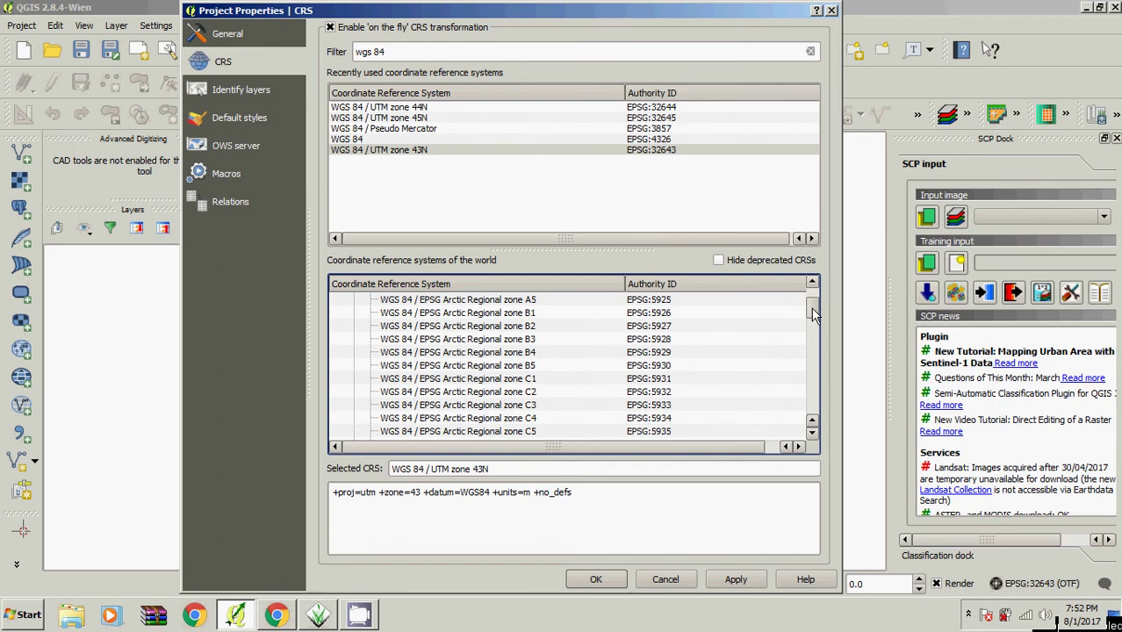
left_click_drag(813, 314, 815, 297)
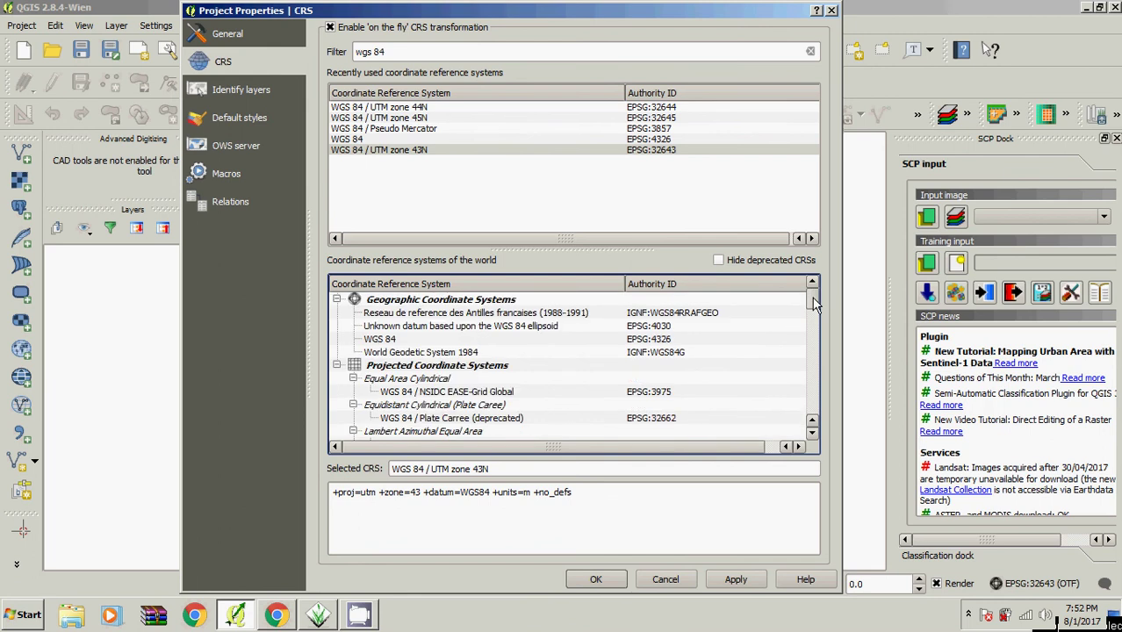
scroll(813, 304, "down", 3)
scroll(813, 304, "up", 3)
left_click_drag(814, 306, 812, 397)
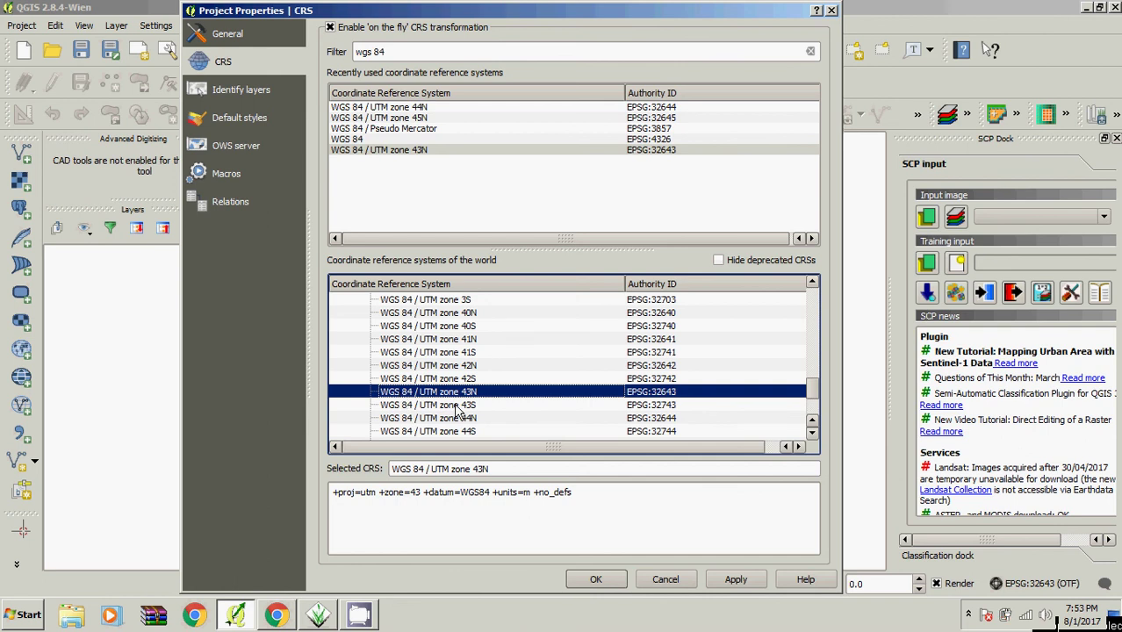
left_click(736, 581)
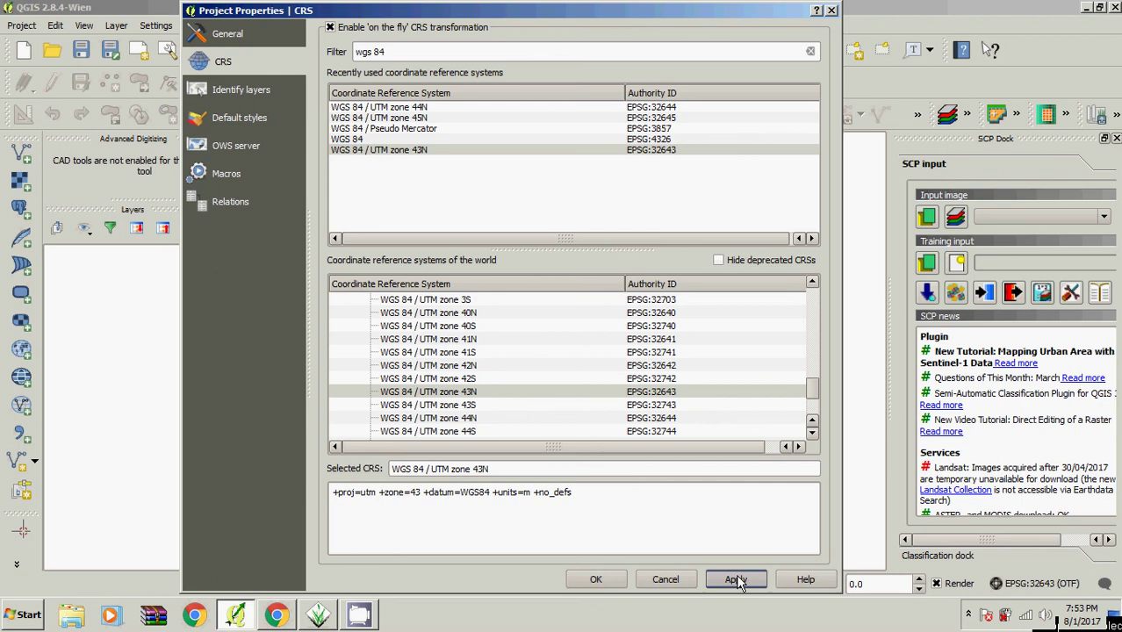
left_click(596, 581)
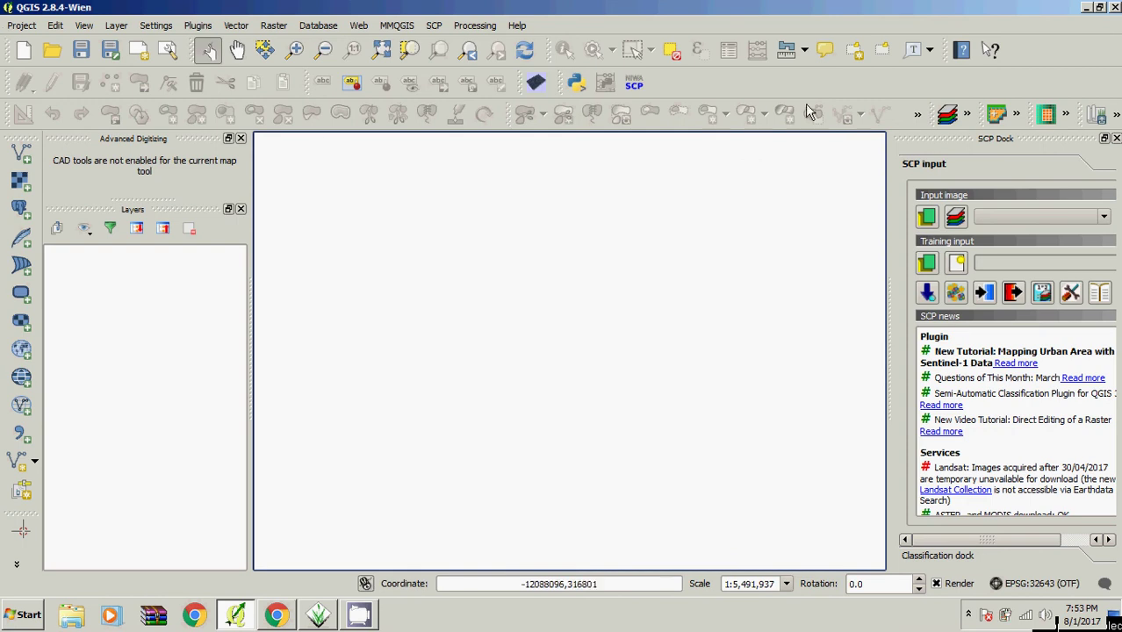
Step: Minimize QGIS, start GRASS GIS 6.4.3 and set D:\gis for beginners as the data directory
left_click(1086, 12)
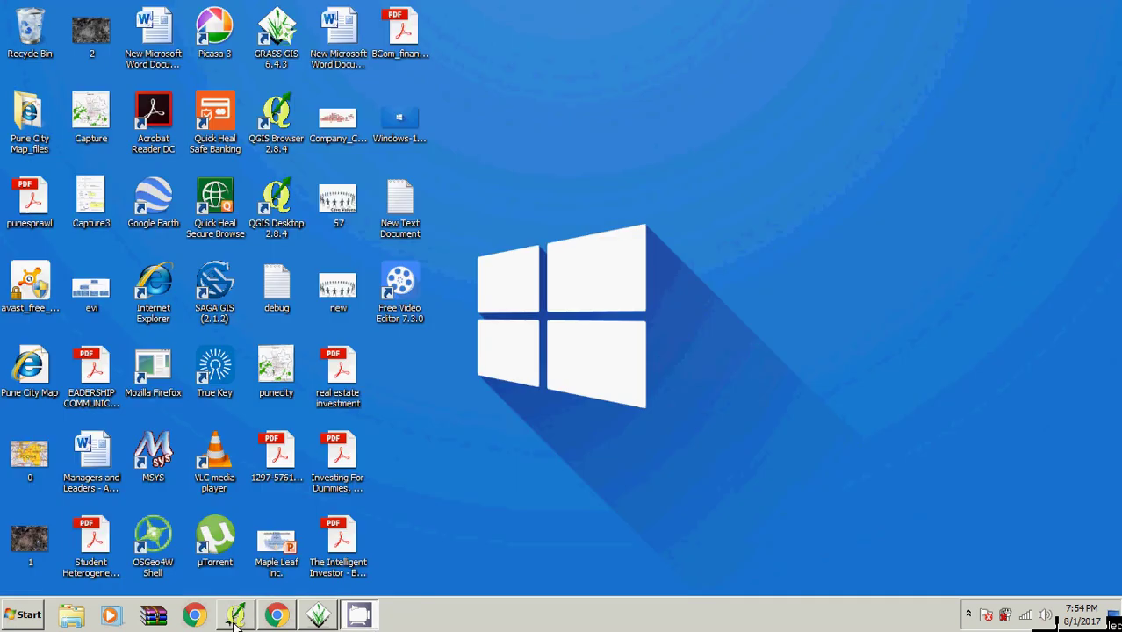
left_click(317, 614)
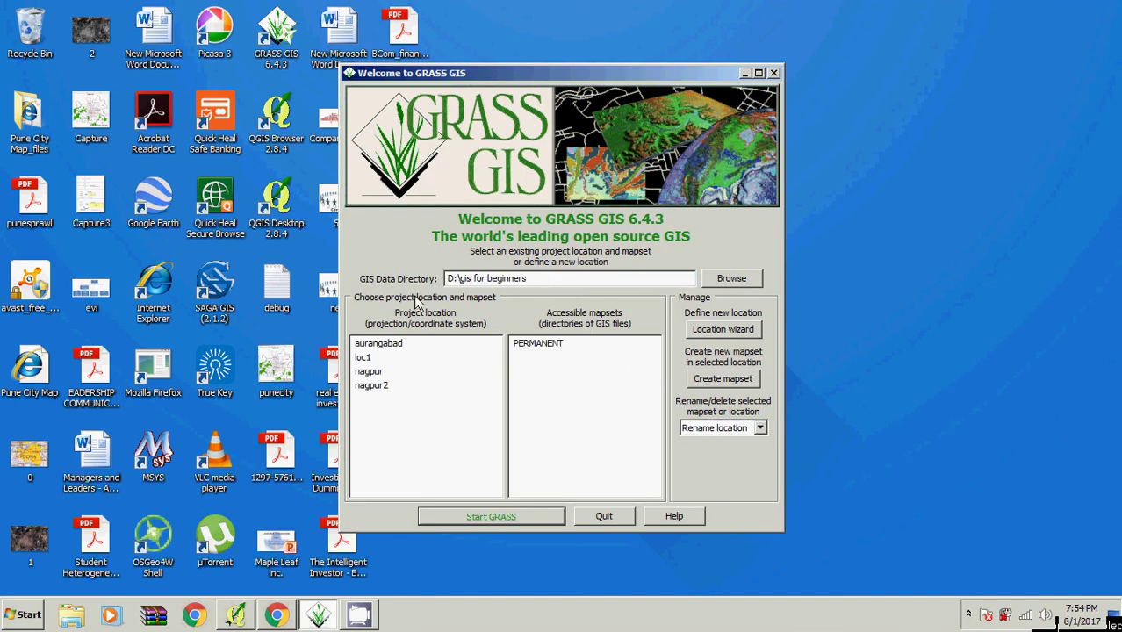
left_click(732, 278)
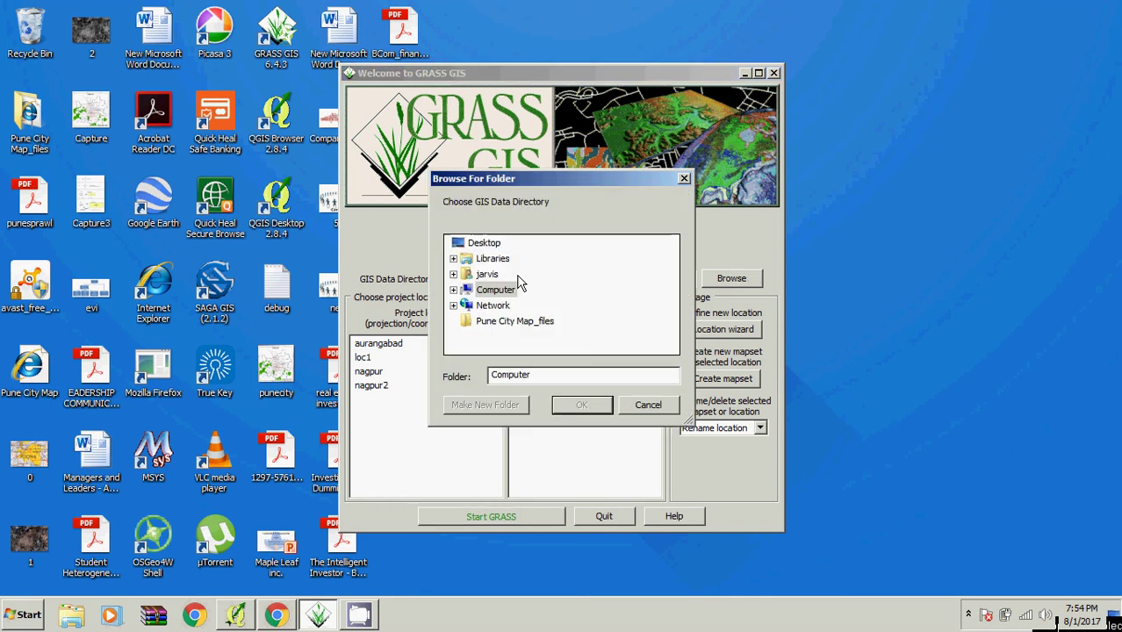
double_click(501, 291)
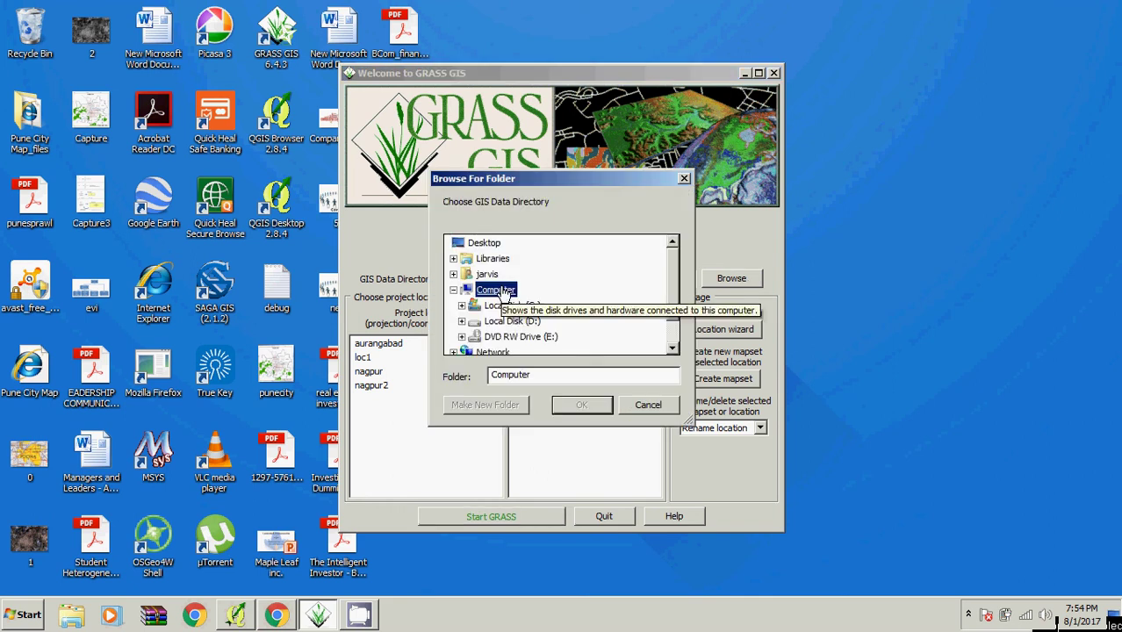
double_click(496, 323)
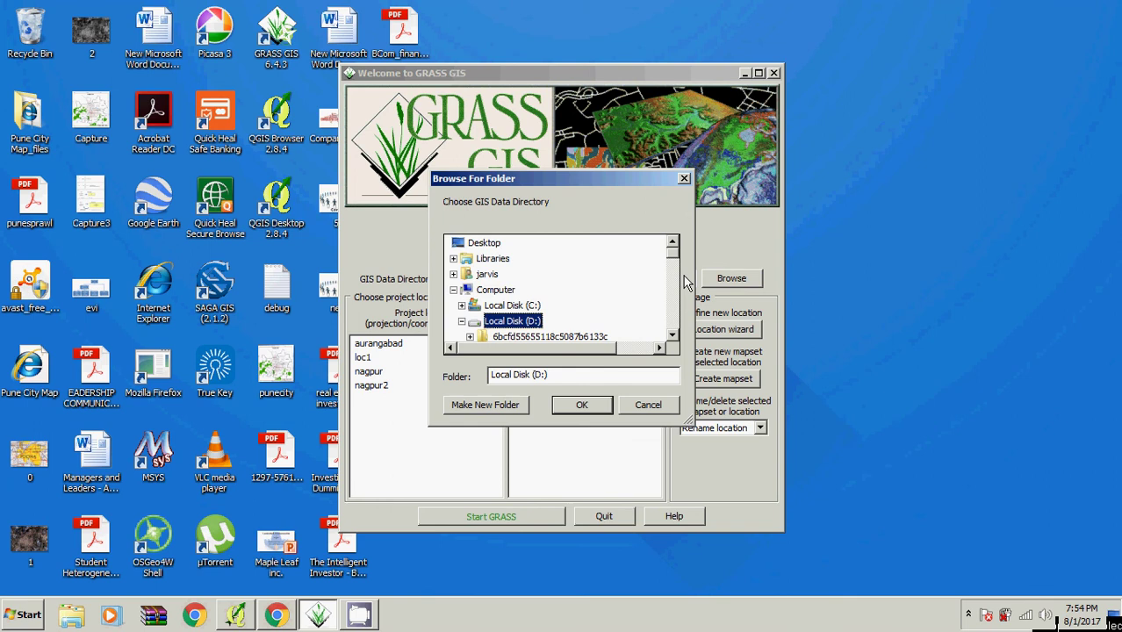
left_click_drag(673, 262, 674, 279)
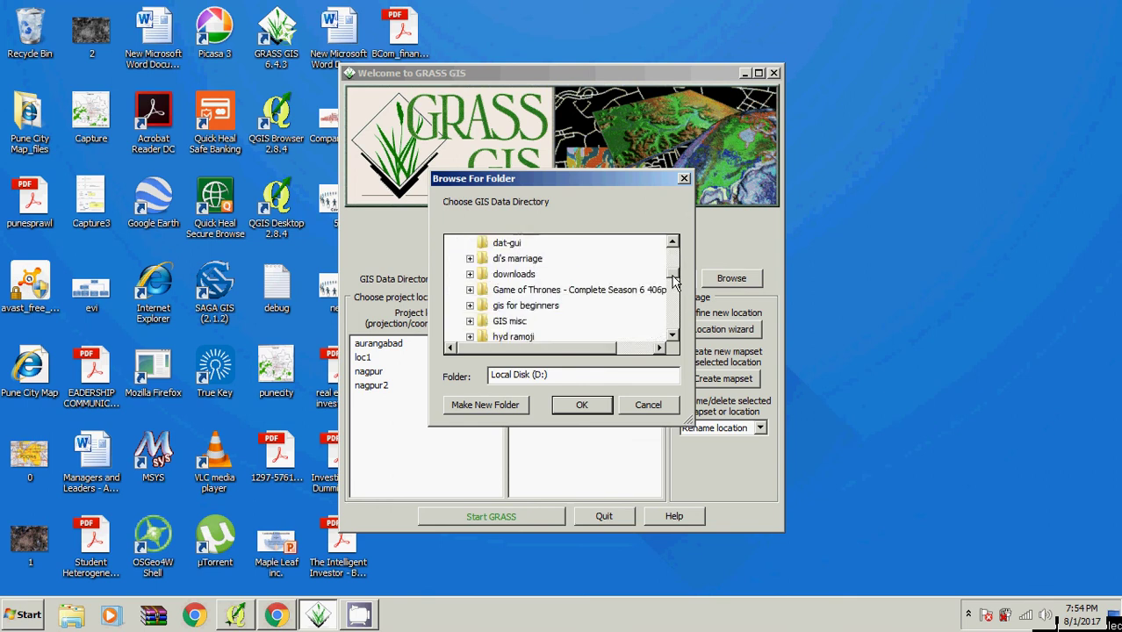
left_click(511, 309)
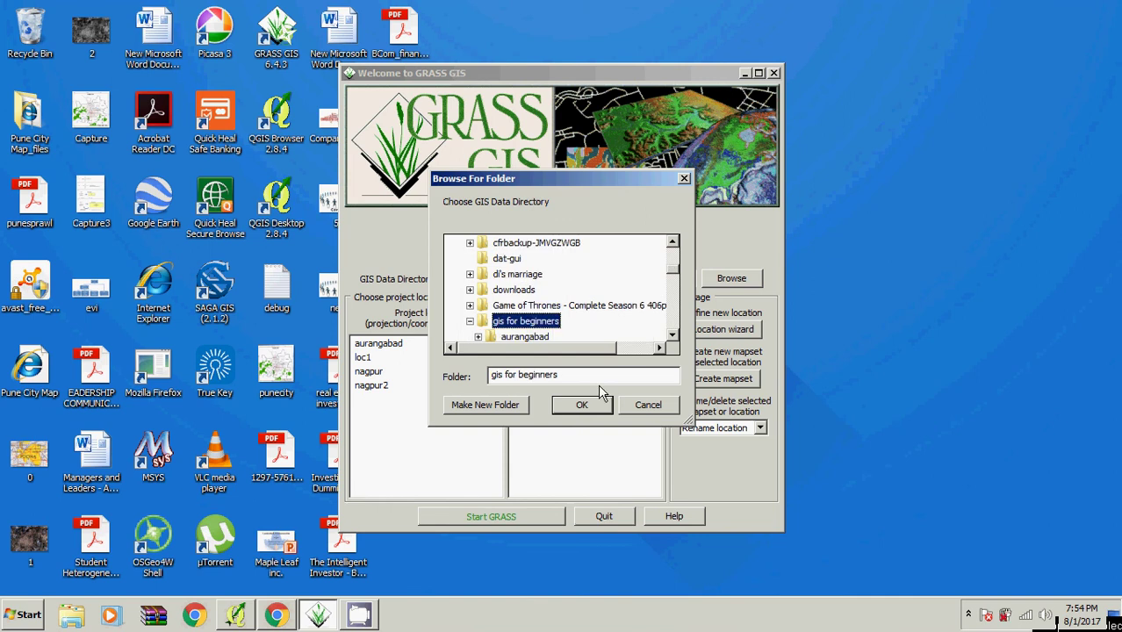
left_click(597, 405)
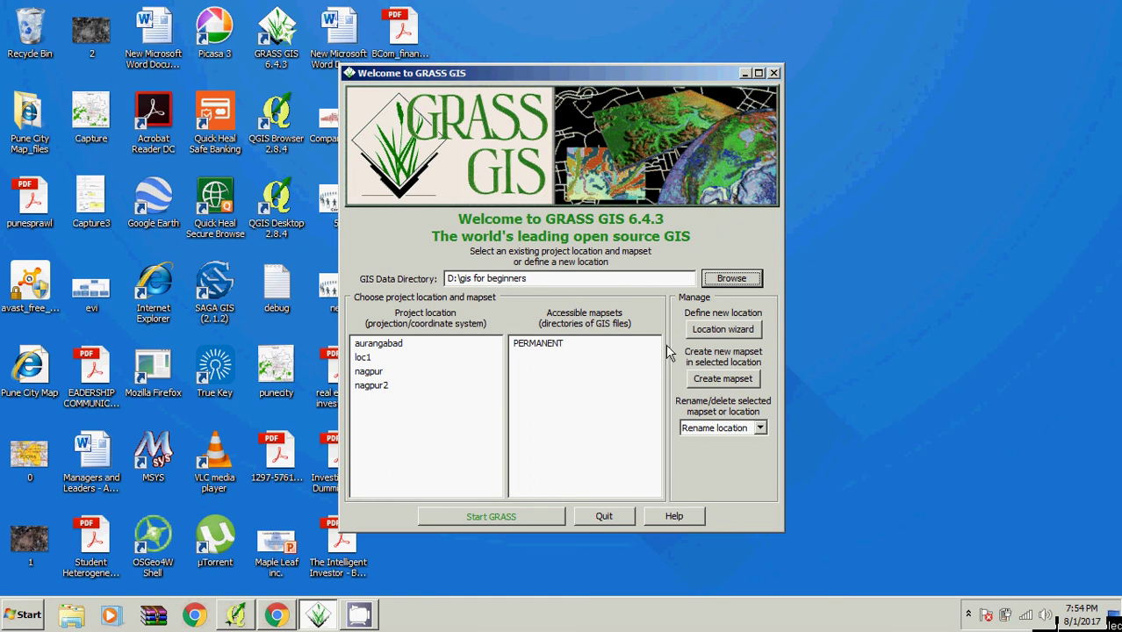
Step: In the Location wizard, name the new location pune with title pune
left_click(730, 329)
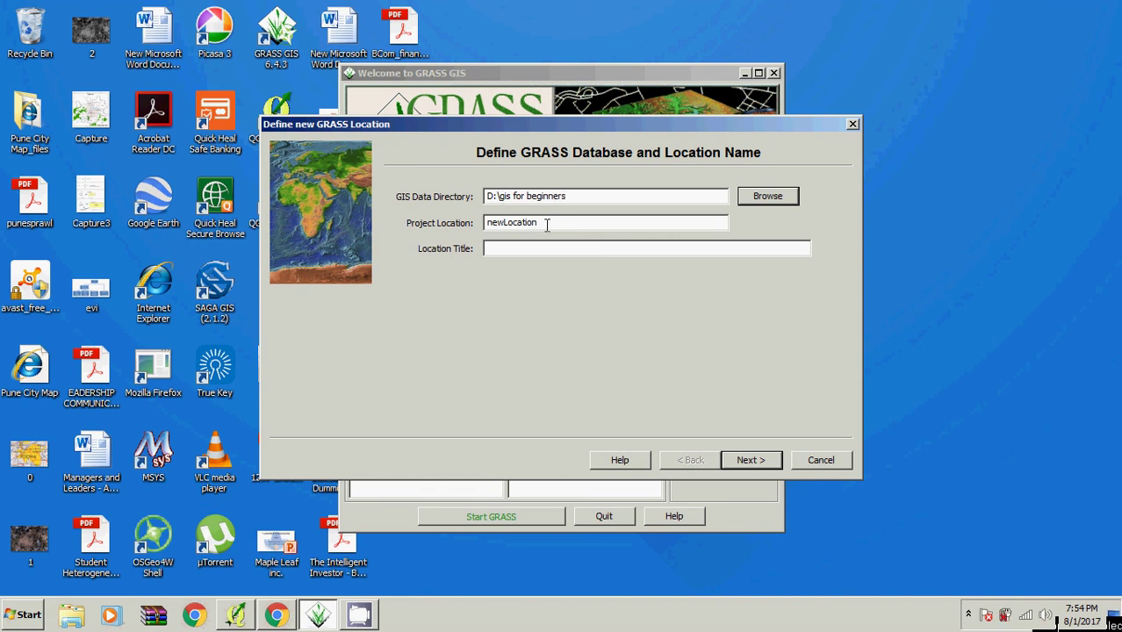
left_click_drag(546, 225, 478, 236)
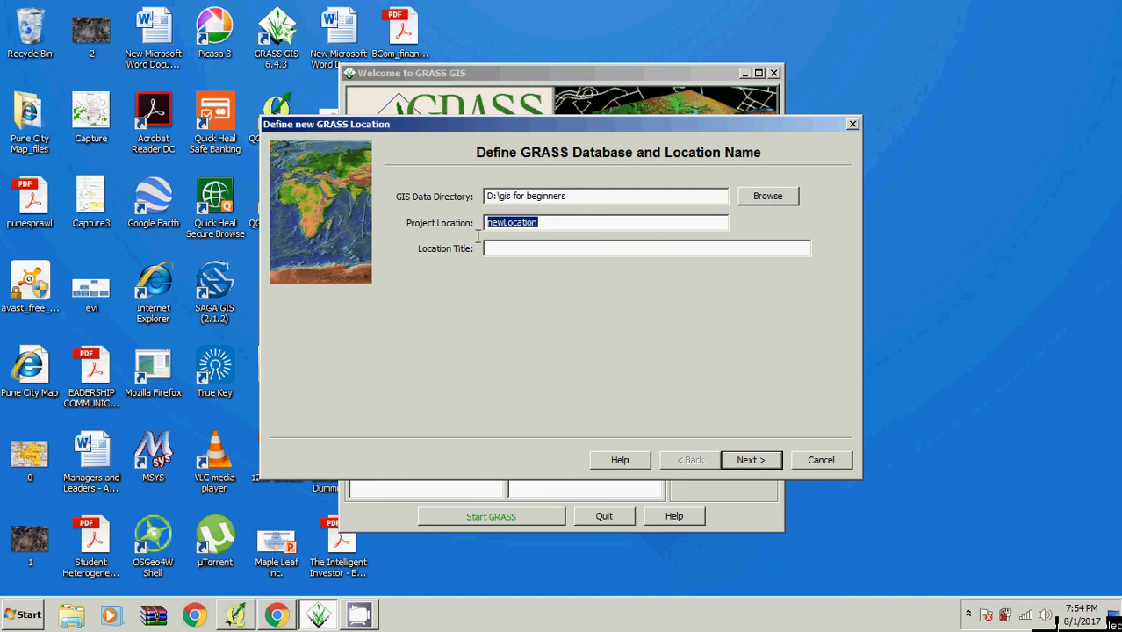
type("pune")
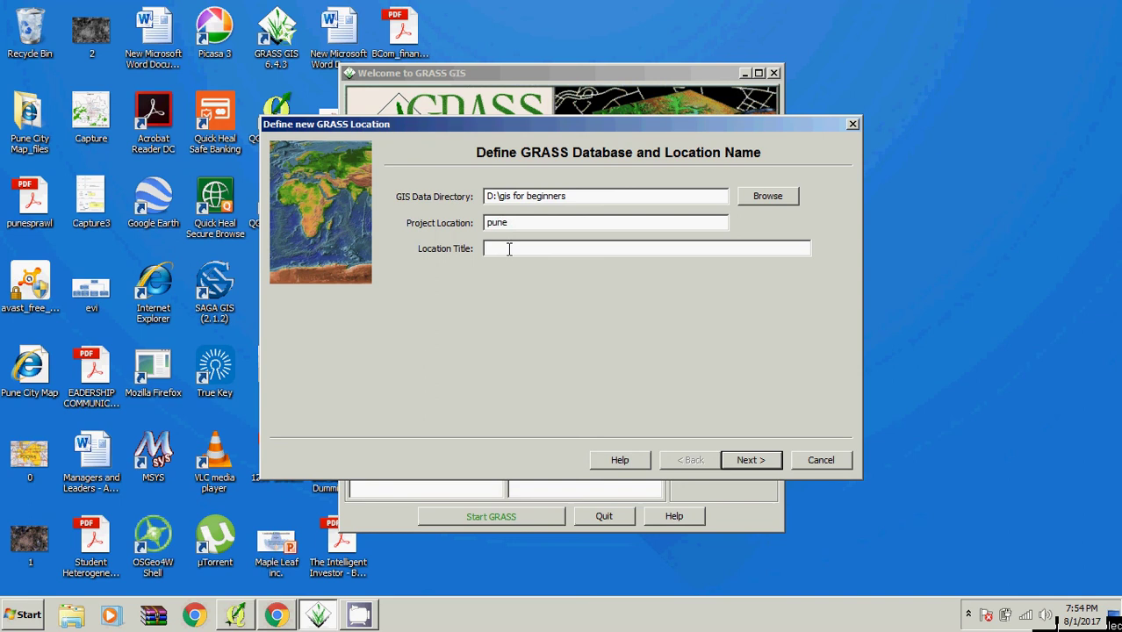
type("pune")
left_click(751, 460)
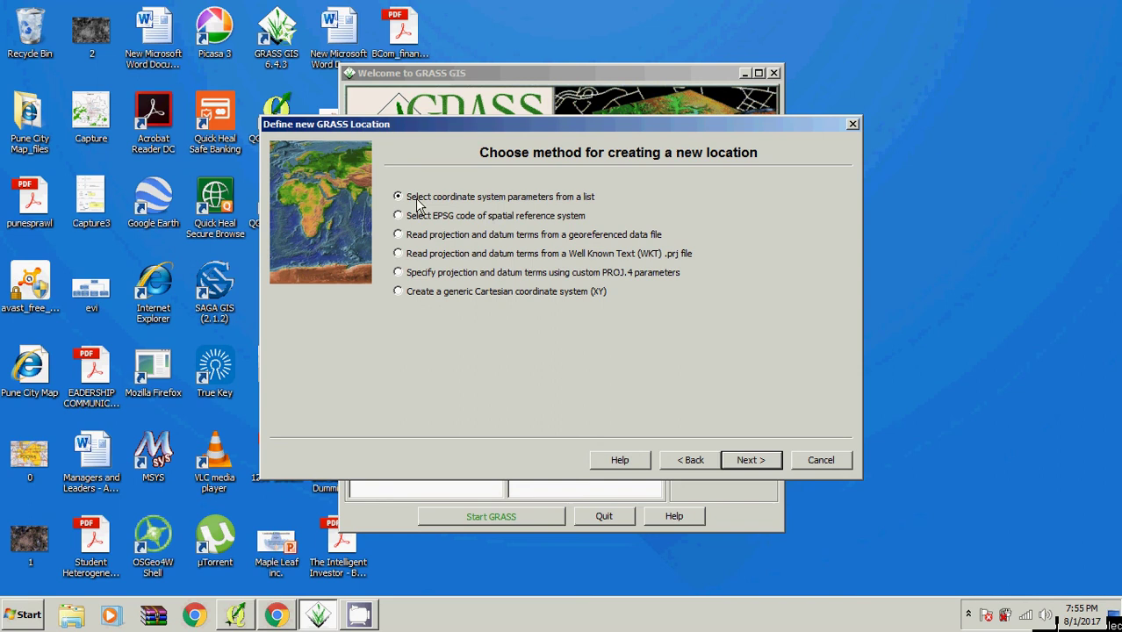
Step: Choose the Universal Transverse Mercator (utm) projection for the pune location
left_click(750, 460)
left_click(505, 195)
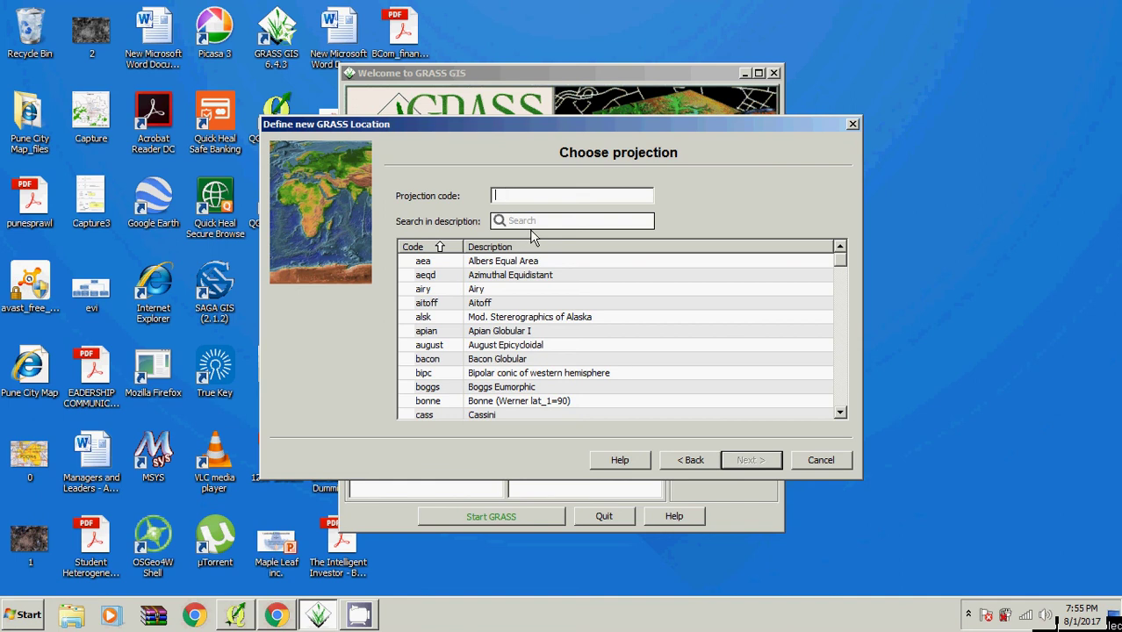
left_click(529, 221)
type("utm")
key("Return")
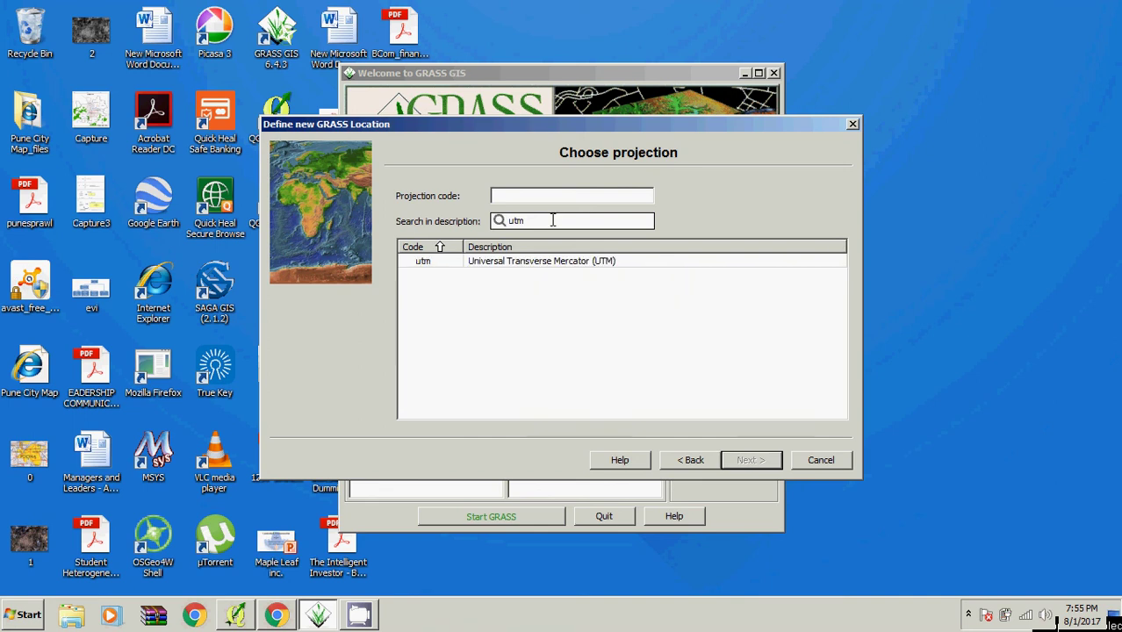
left_click(534, 267)
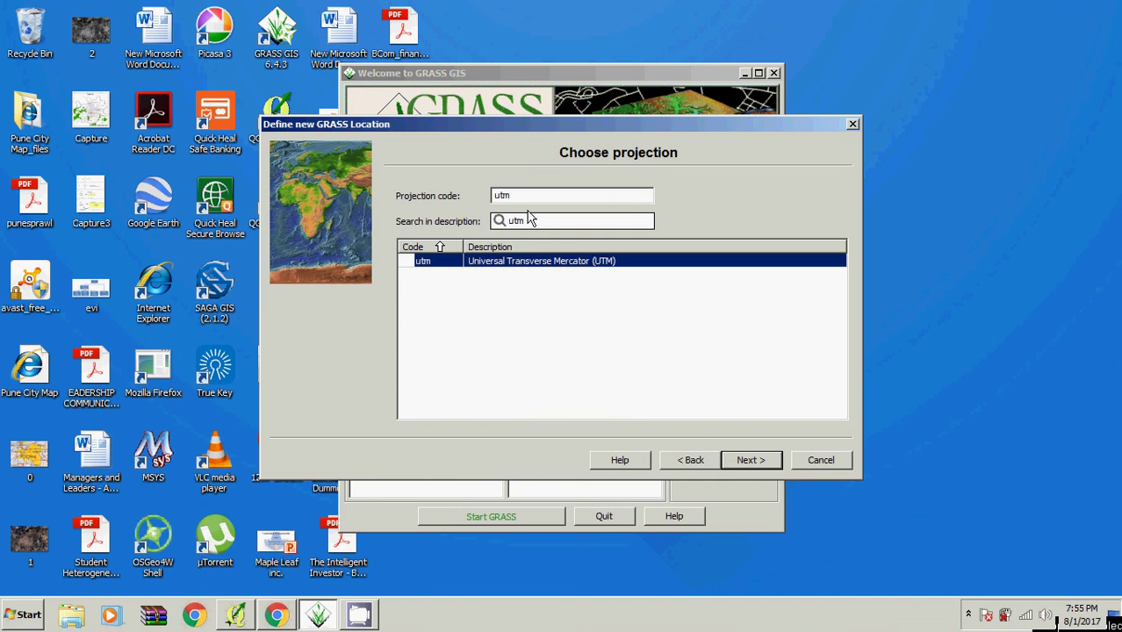
left_click(757, 464)
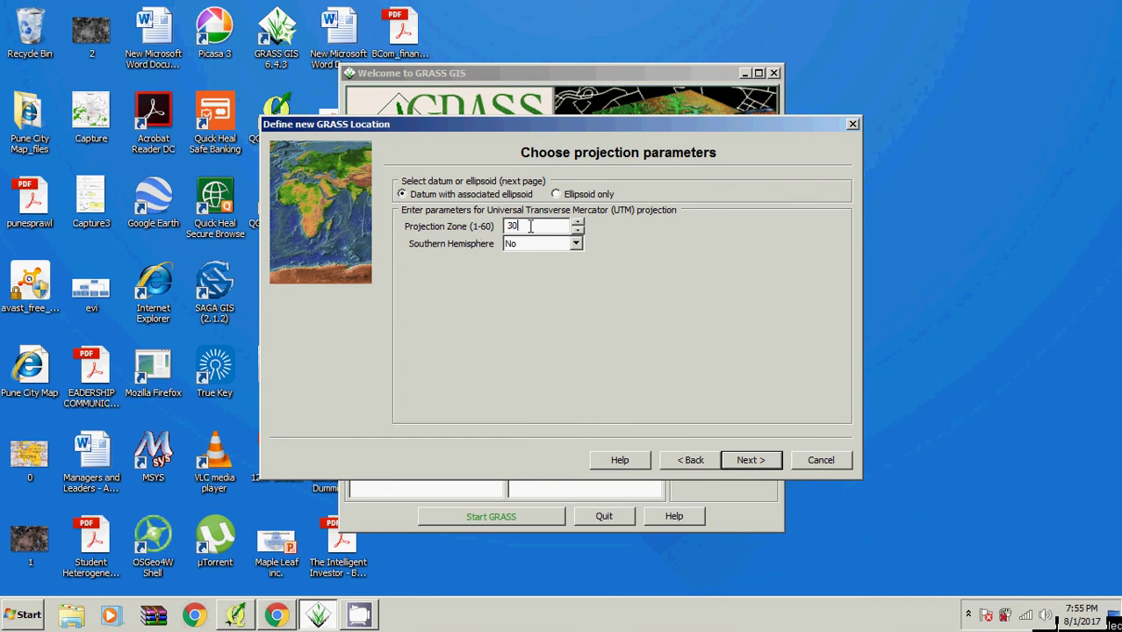
Step: Set the UTM zone to 43 in the northern hemisphere
left_click_drag(530, 227, 501, 227)
type("43")
left_click(574, 245)
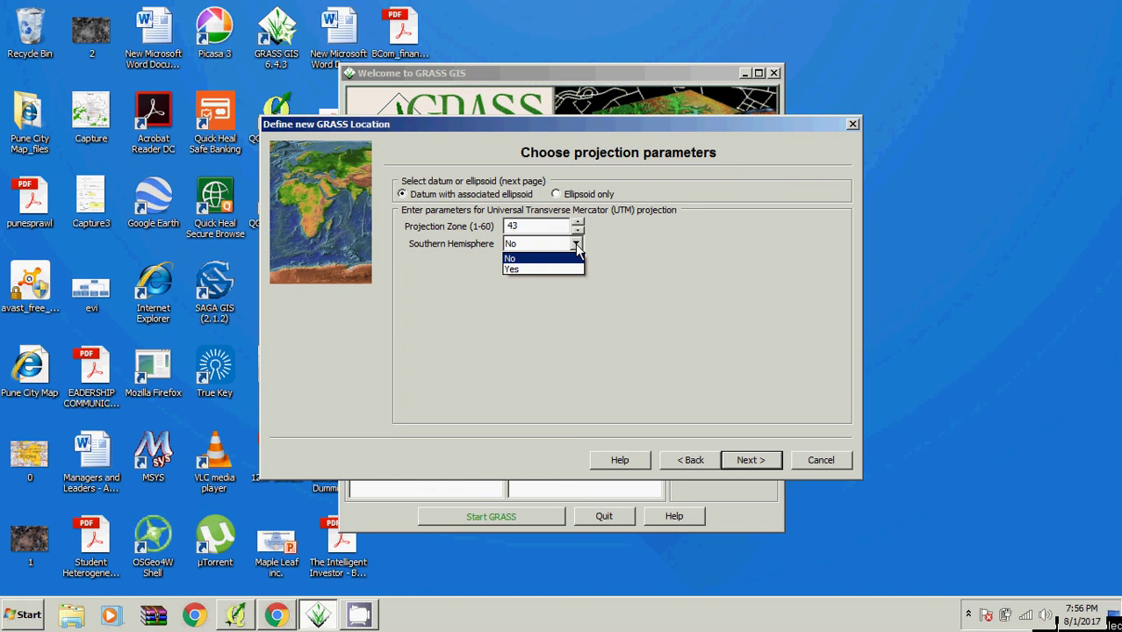
left_click(576, 245)
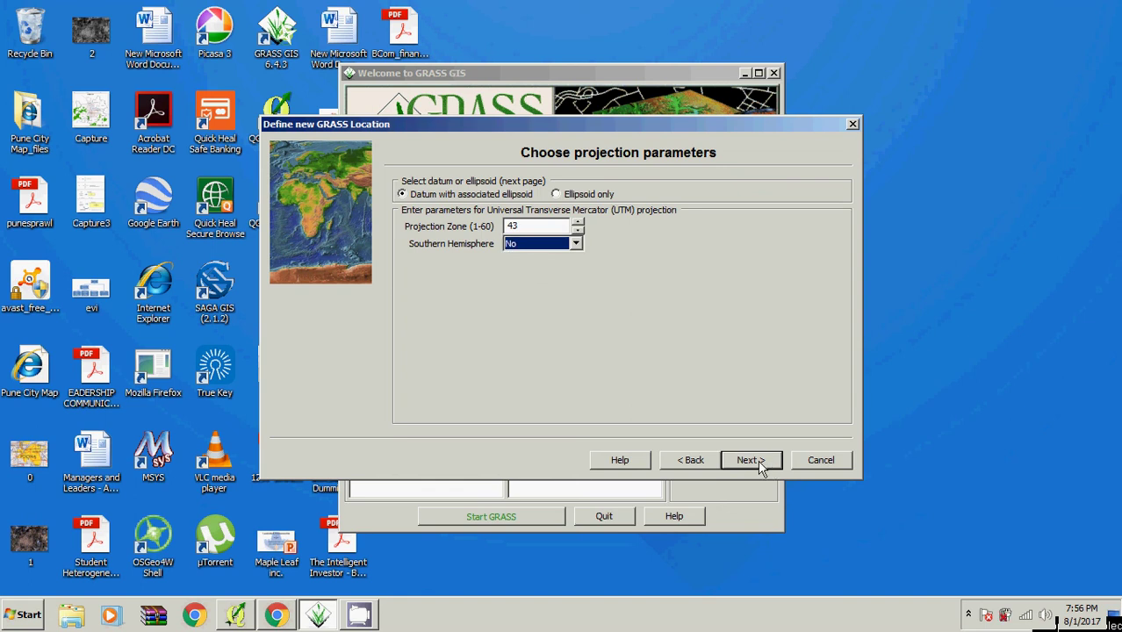
Step: Search 'wgs84' in the datum list and choose the WGS 1984 datum
left_click(751, 461)
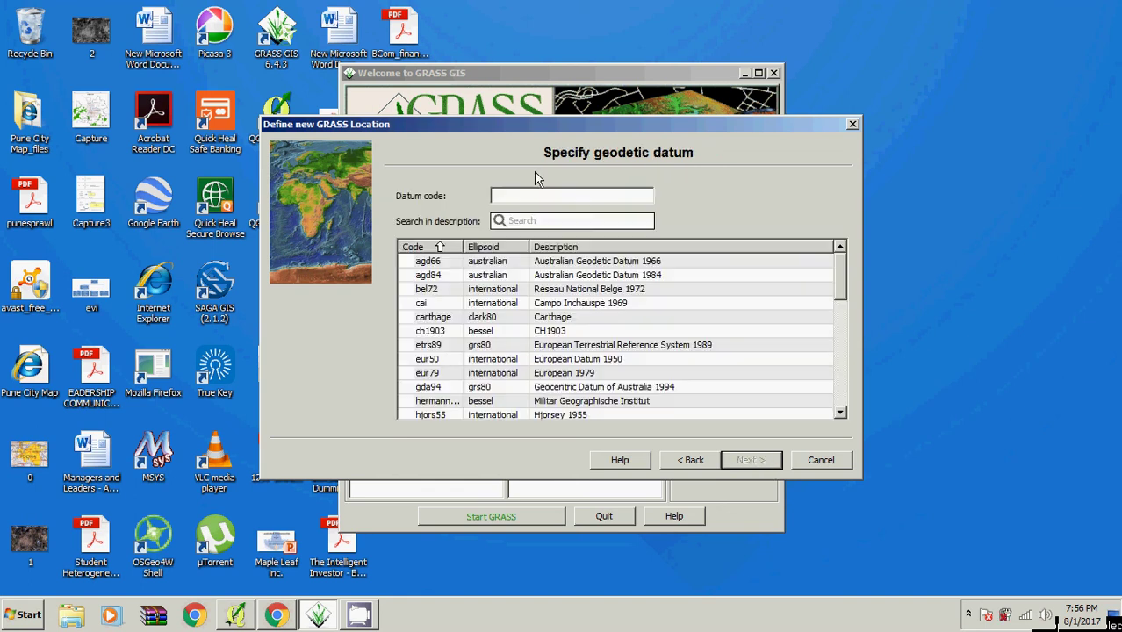
left_click(512, 194)
left_click(522, 222)
type("wgs84")
key("Return")
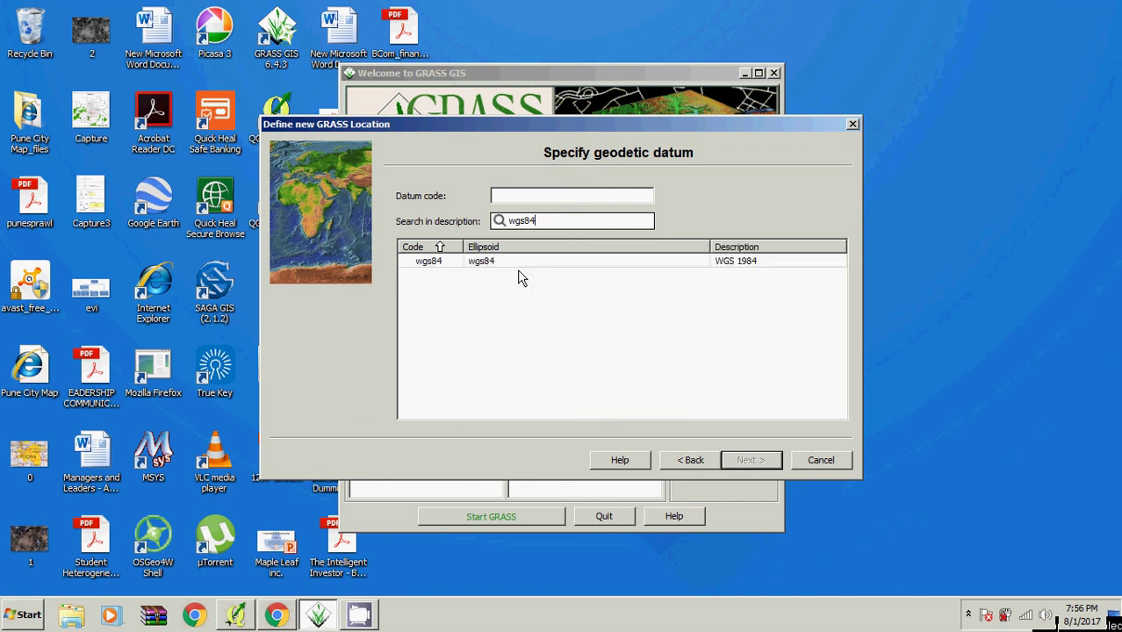
left_click(493, 262)
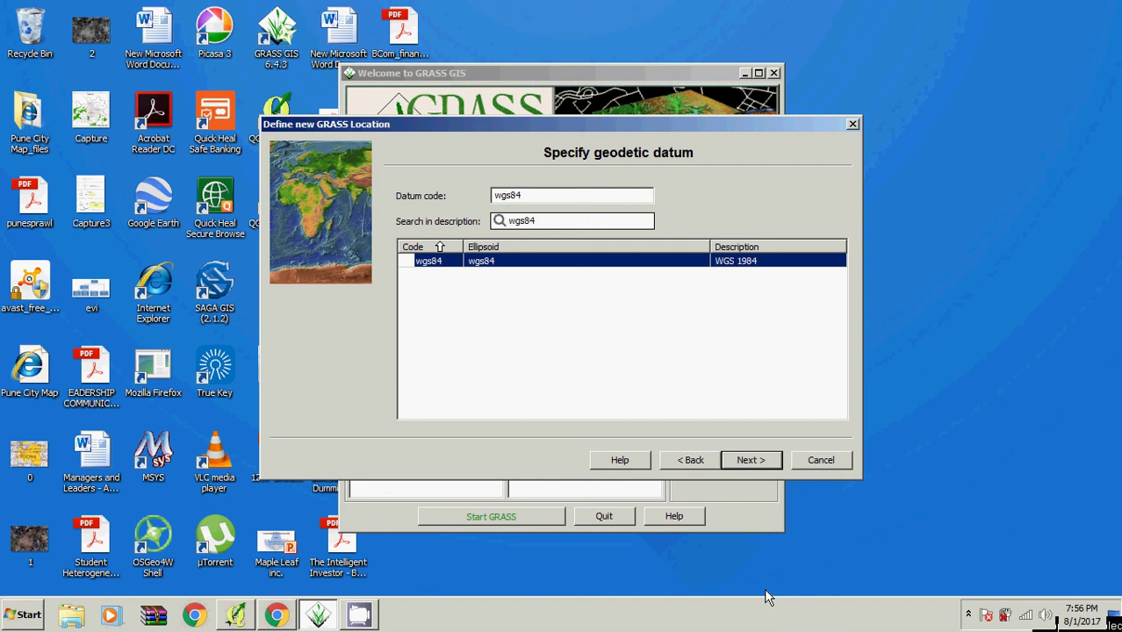
left_click(751, 464)
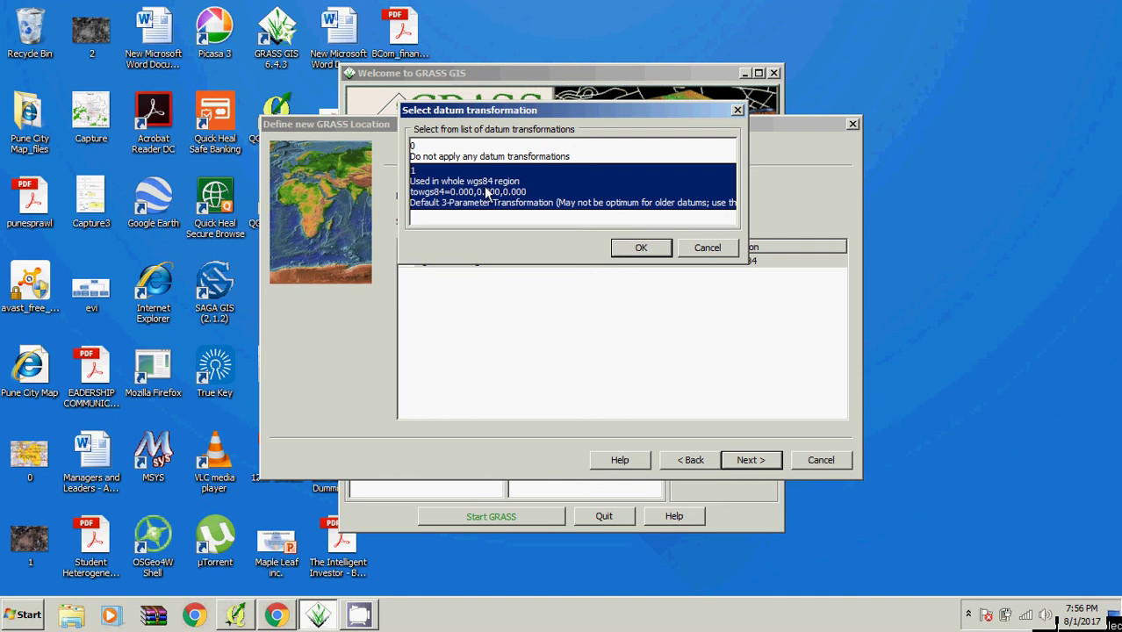
Step: Accept the default datum transformation and finish, skipping region setup and a new mapset
left_click(641, 248)
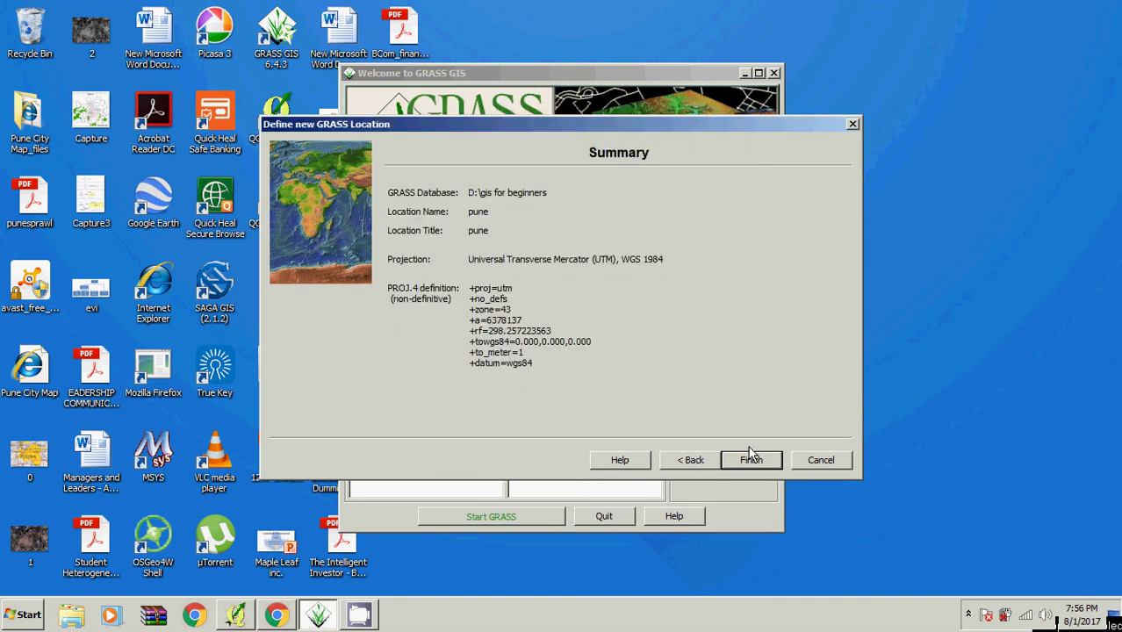
left_click(751, 463)
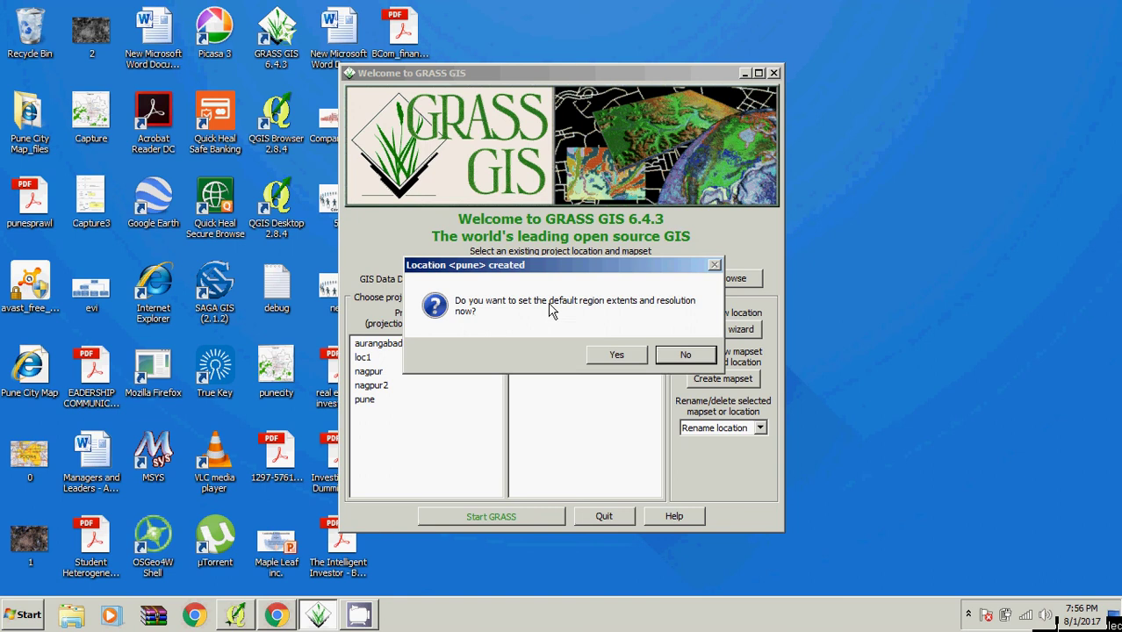
left_click(706, 357)
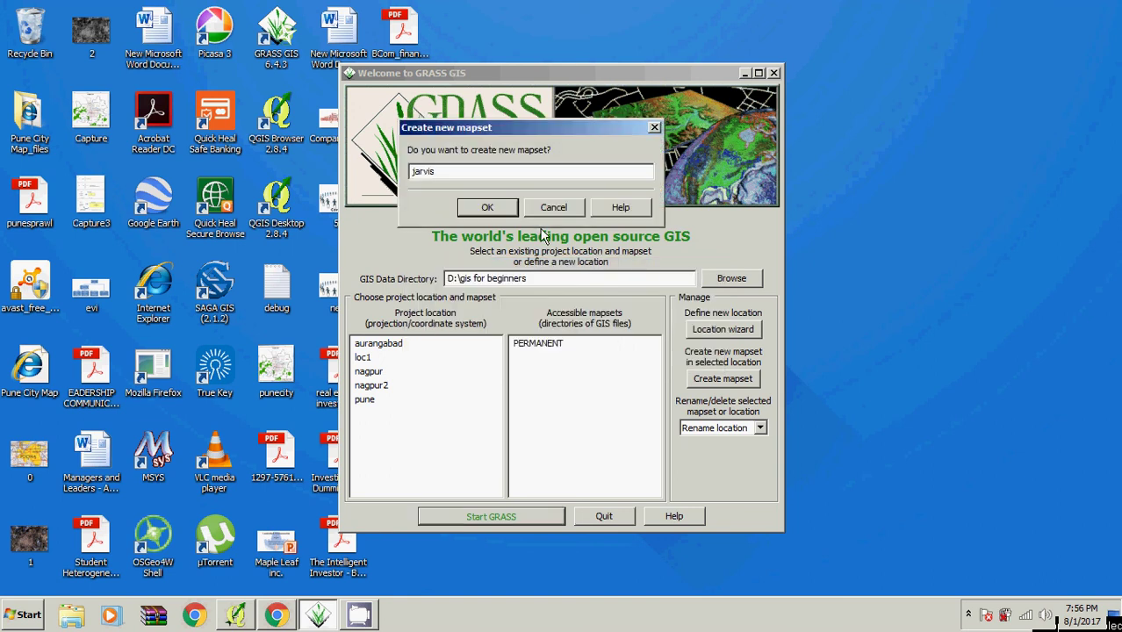
key("Escape")
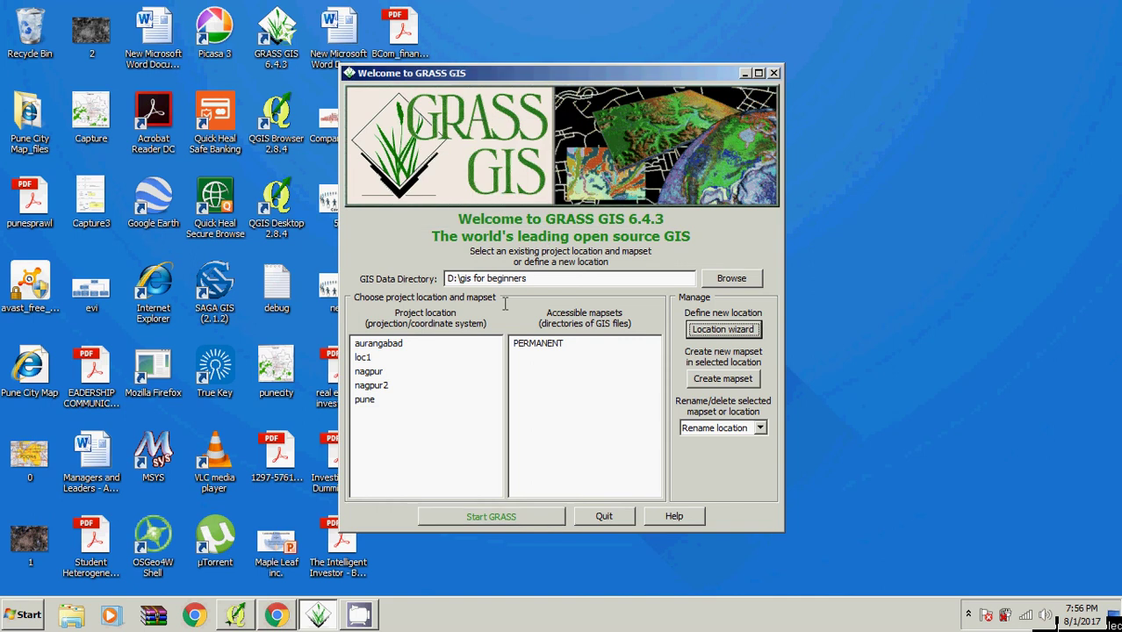
left_click(367, 402)
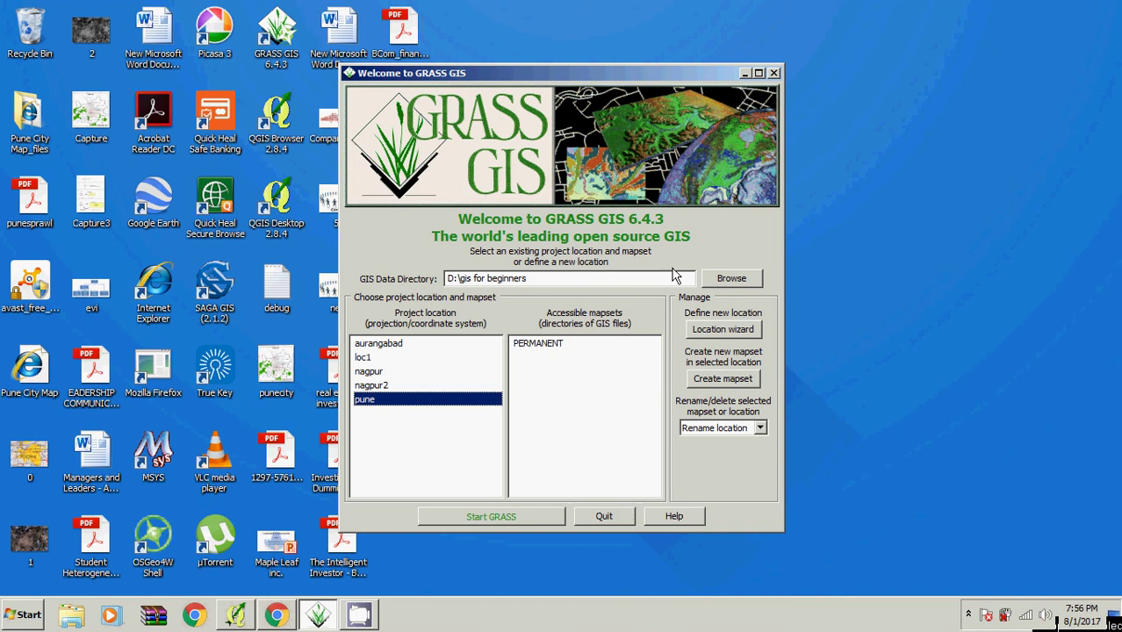
Step: Start a new location named pune1 and choose to define it by EPSG code
left_click(735, 338)
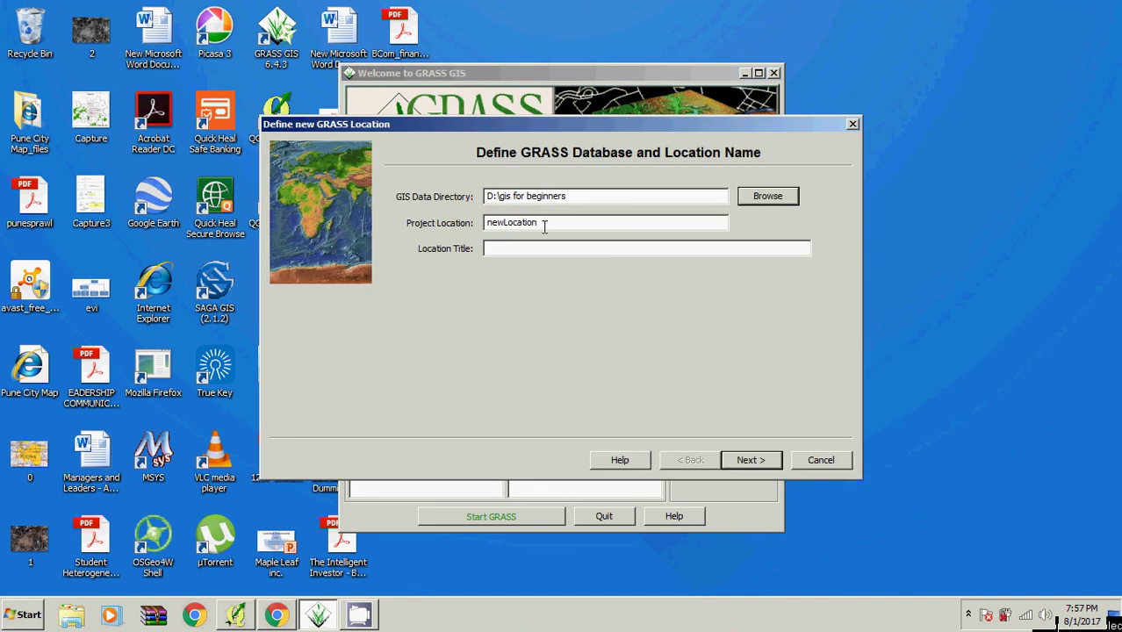
left_click_drag(544, 226, 468, 227)
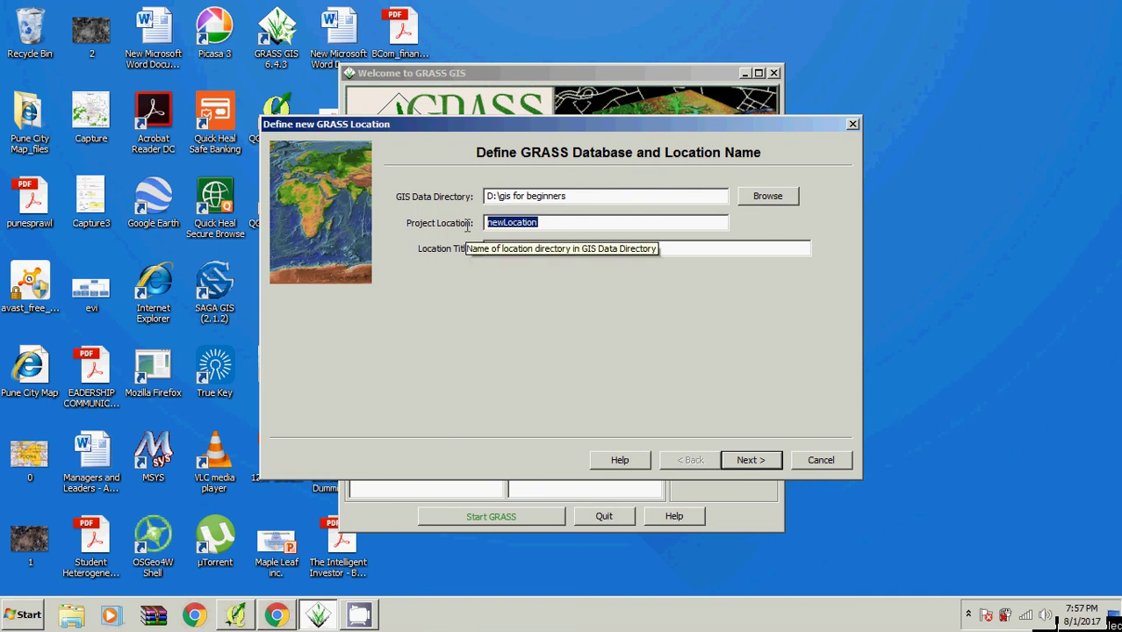
type("pune1")
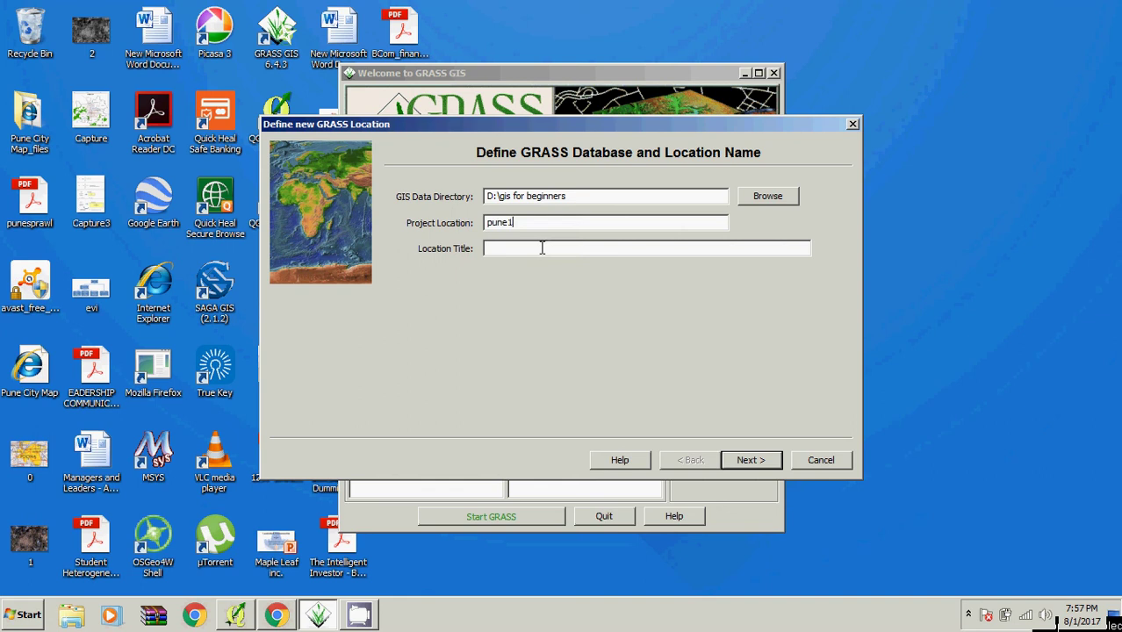
left_click(542, 248)
type("pune1")
left_click(742, 463)
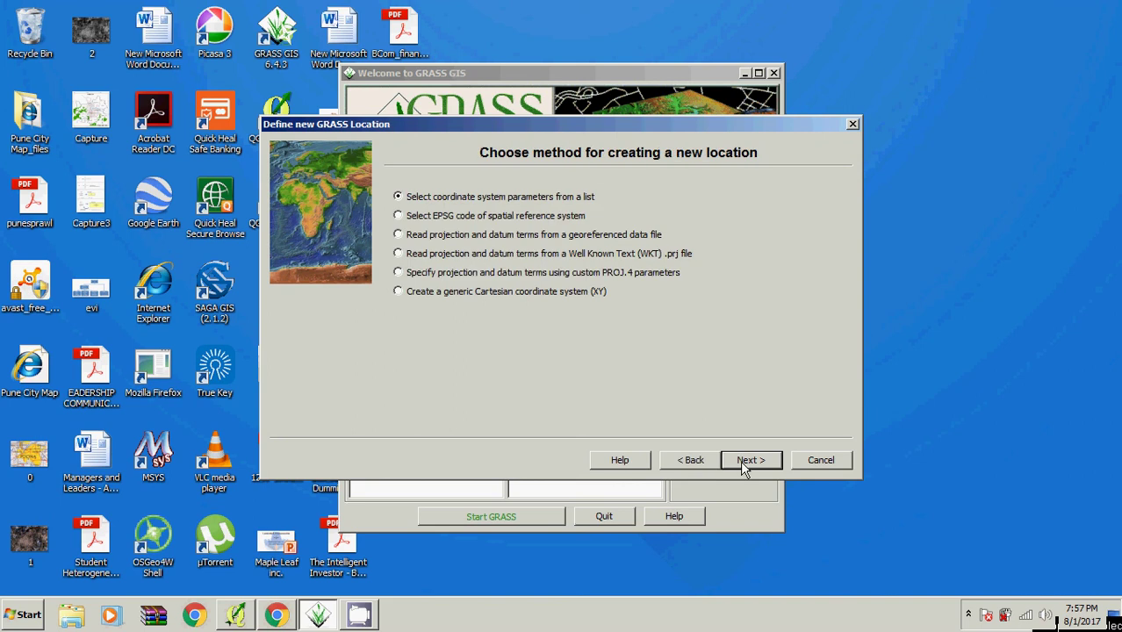
left_click(400, 216)
left_click(753, 460)
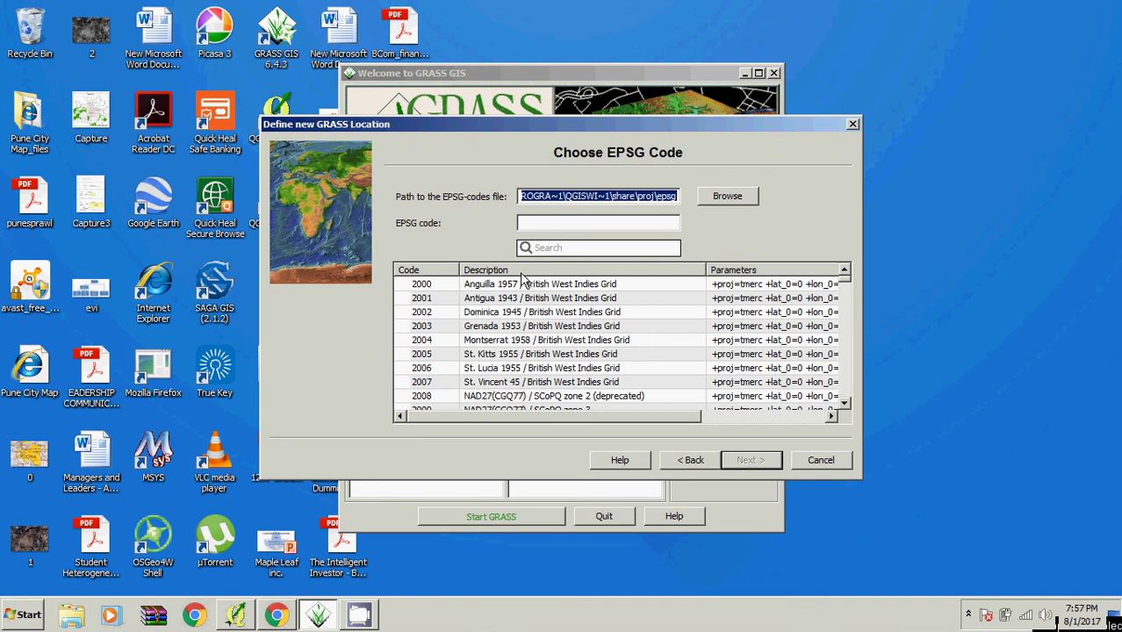
Step: In the EPSG registry, restrict the search to Projected CRS with a Point area filter
left_click(277, 615)
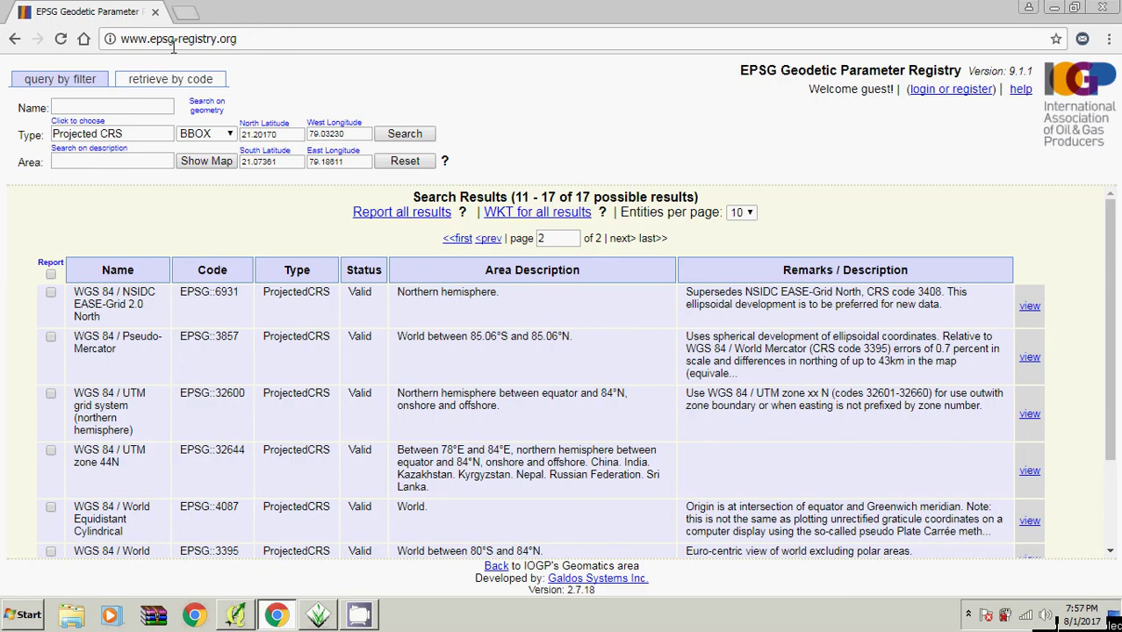
left_click(61, 39)
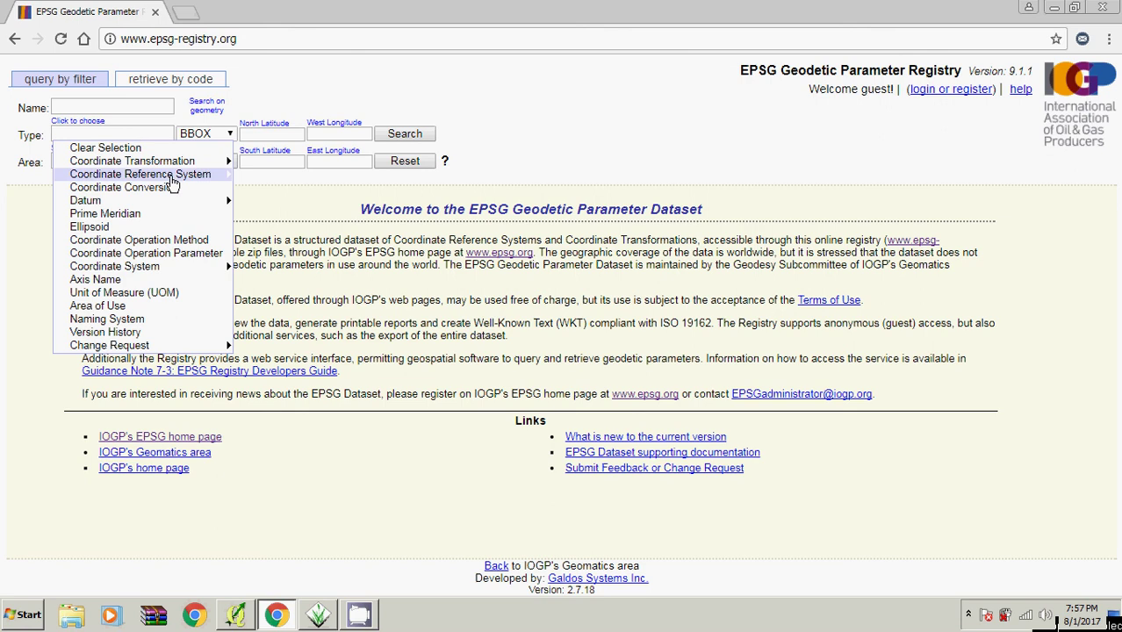
mouse_move(172, 176)
left_click(263, 177)
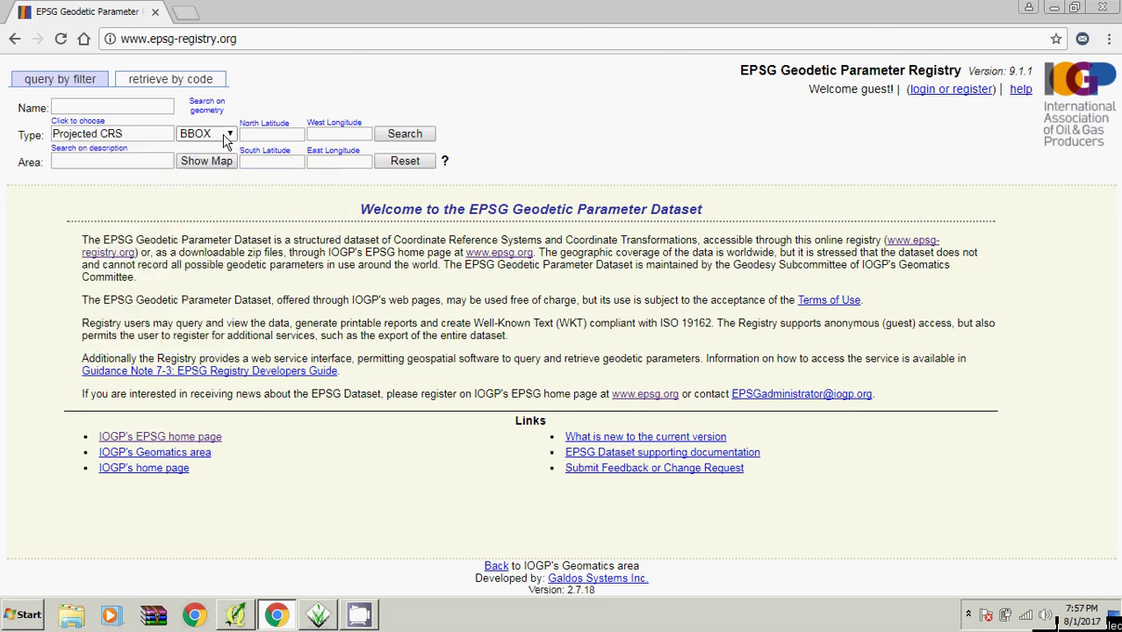
left_click(227, 136)
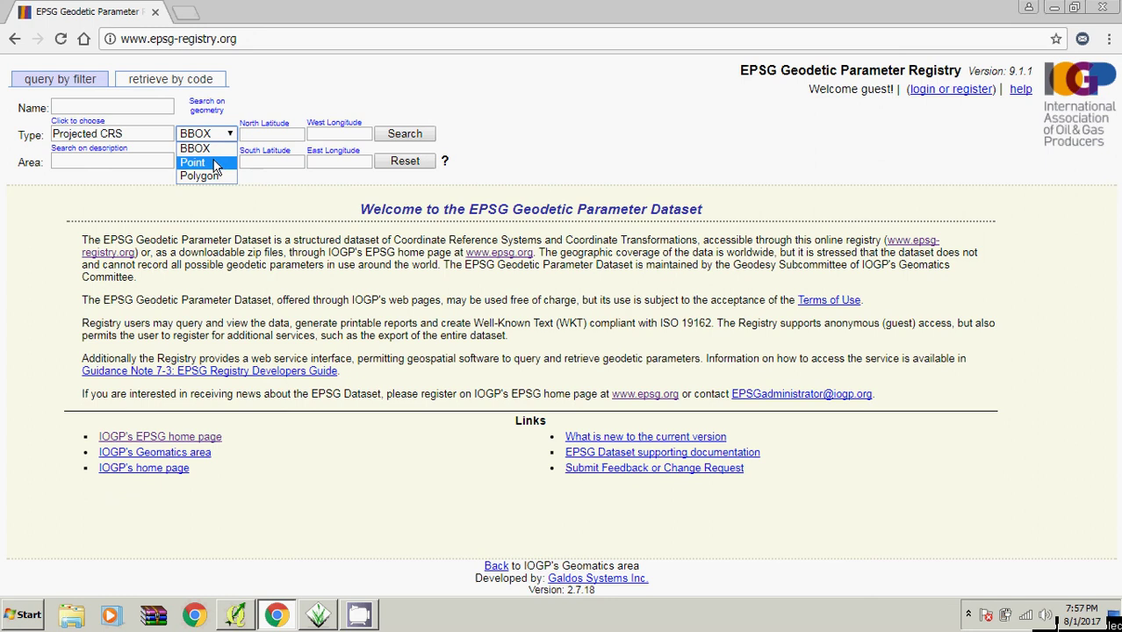
left_click(216, 164)
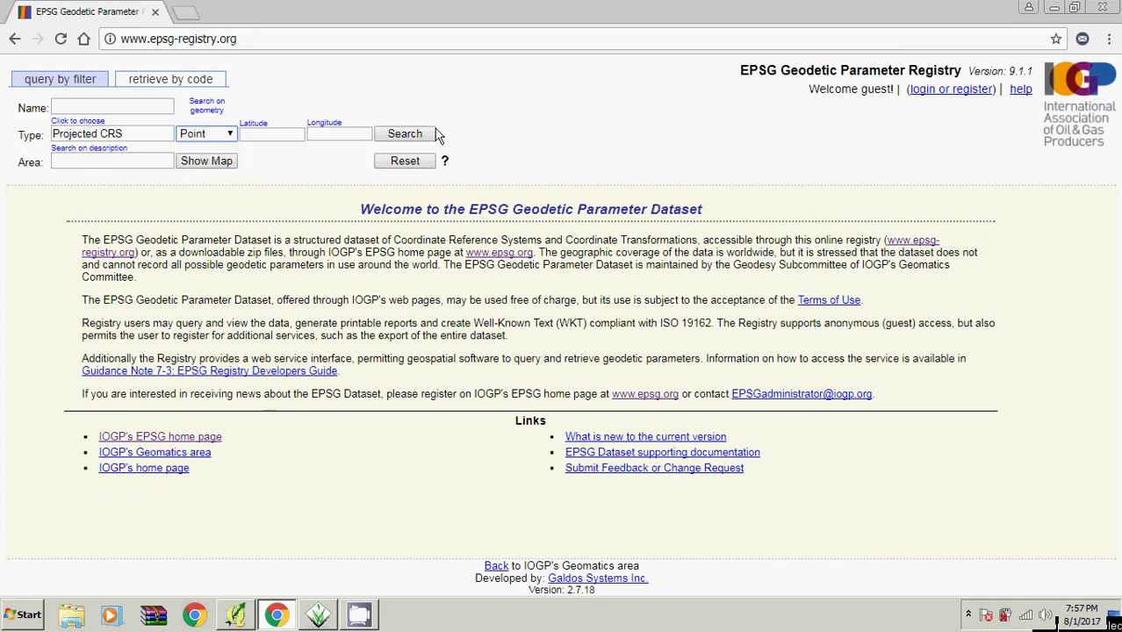
Step: Place the query point on Pune (18.52063, 73.85774) via the map
left_click(219, 163)
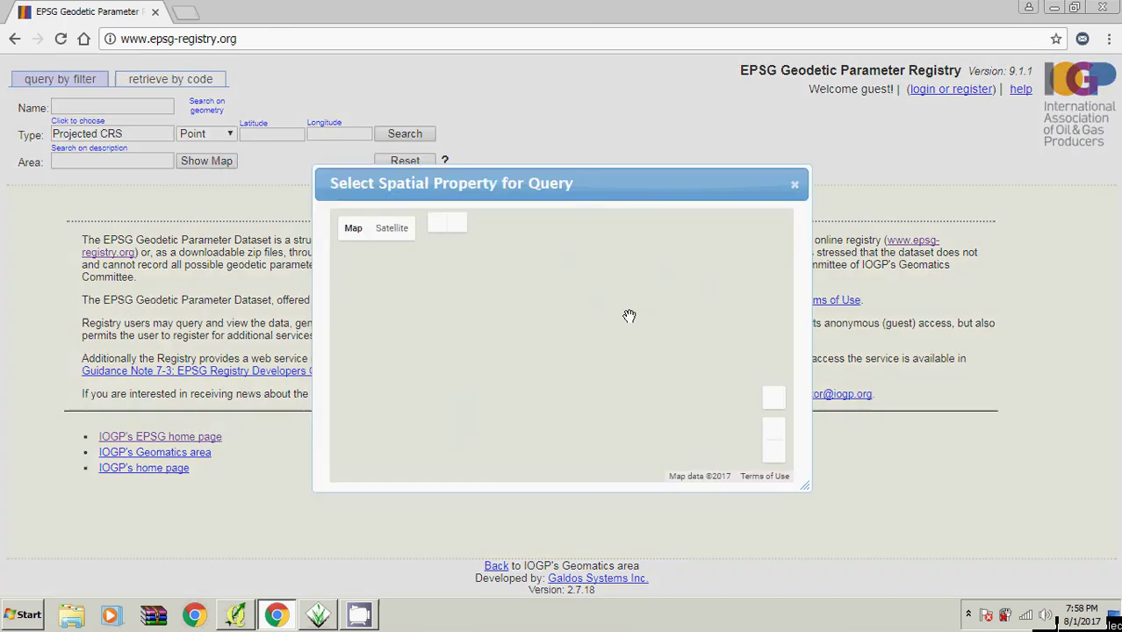
scroll(664, 358, "up", 1)
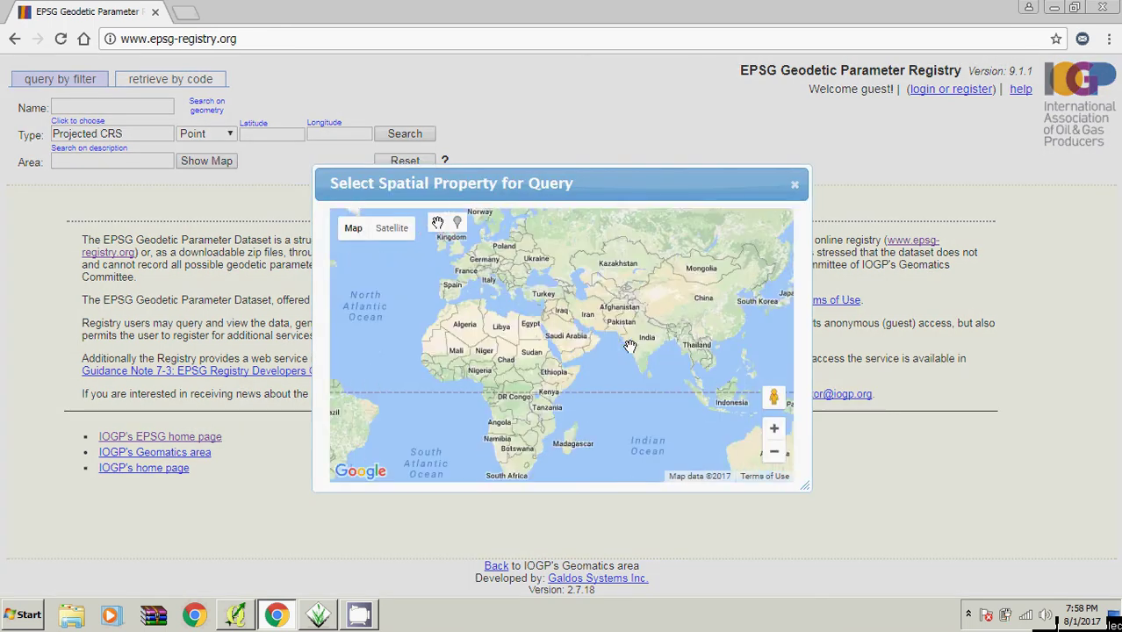
scroll(629, 347, "up", 1)
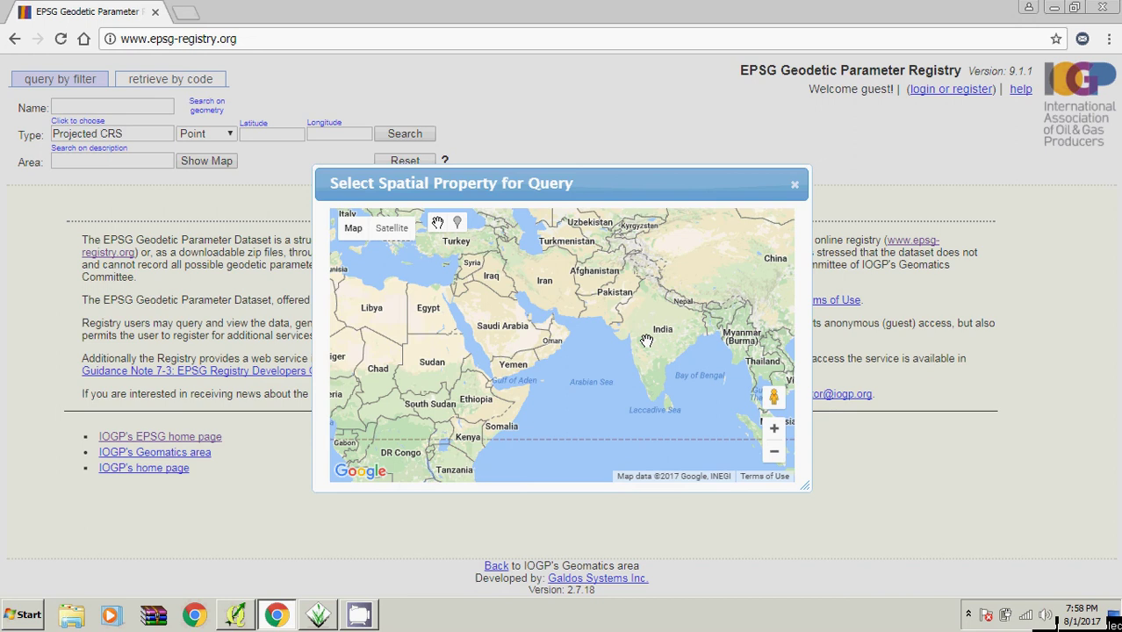
scroll(646, 340, "up", 1)
scroll(629, 356, "up", 1)
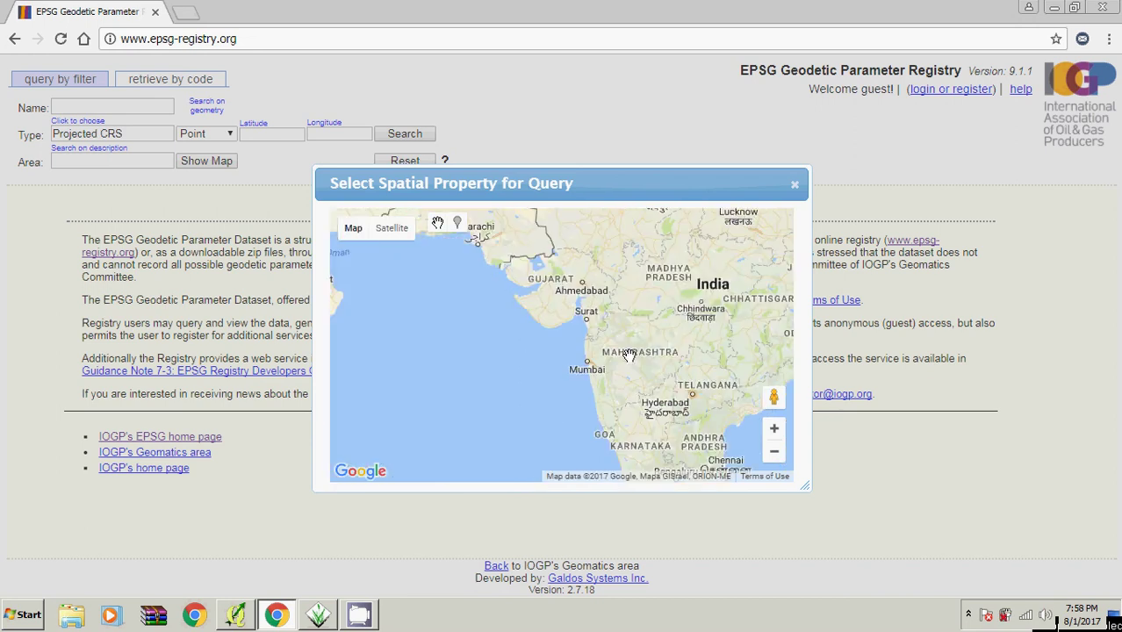
scroll(614, 364, "up", 1)
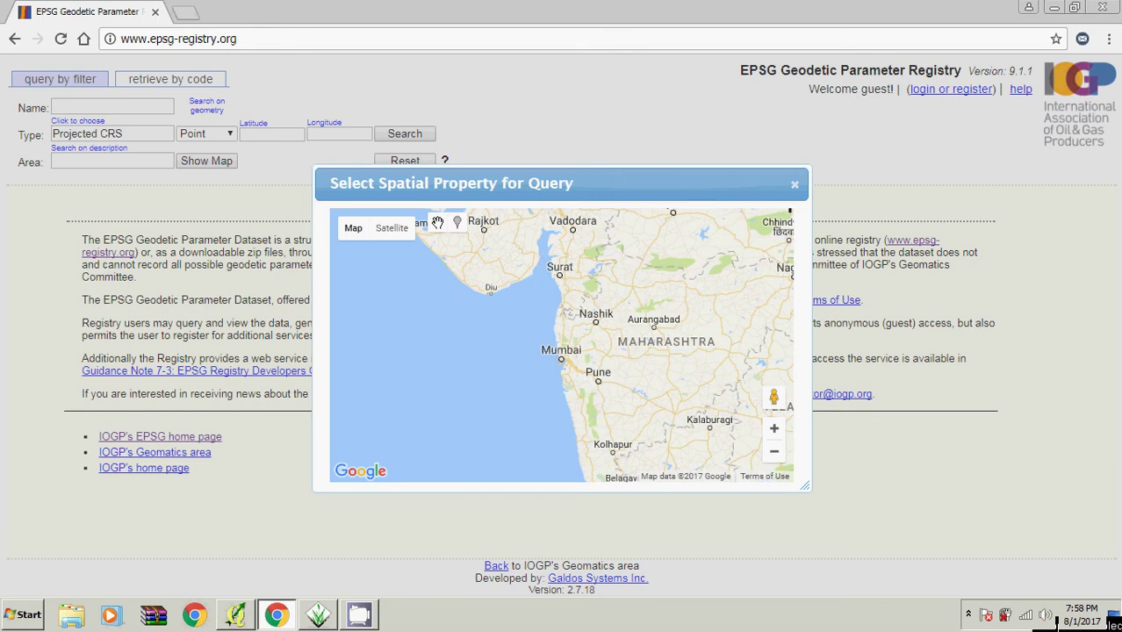
scroll(609, 375, "up", 1)
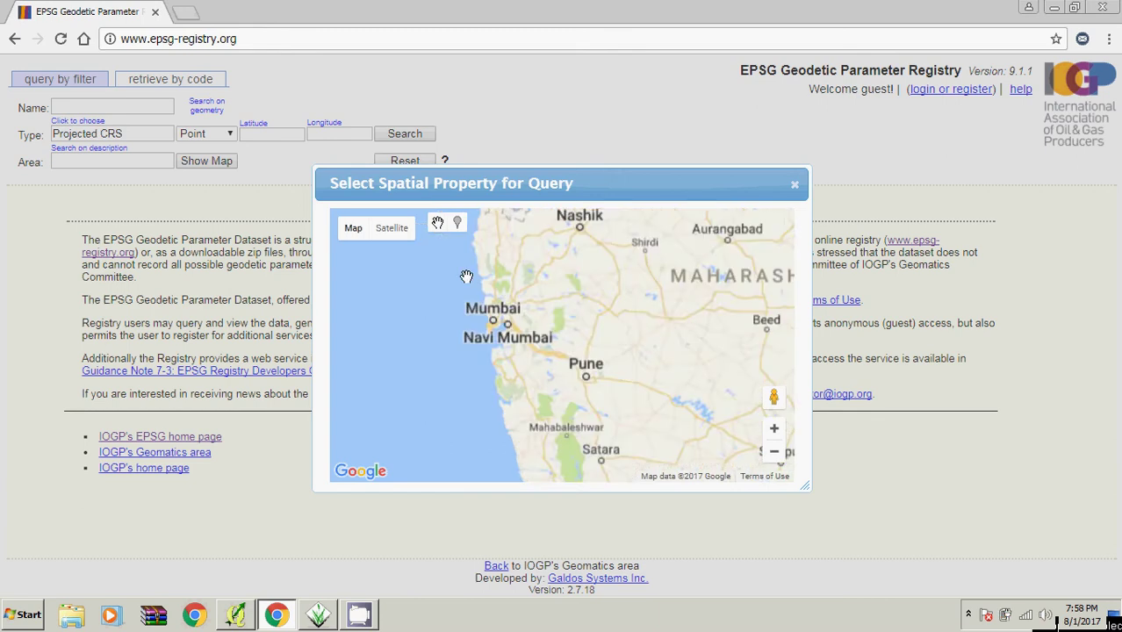
left_click(458, 225)
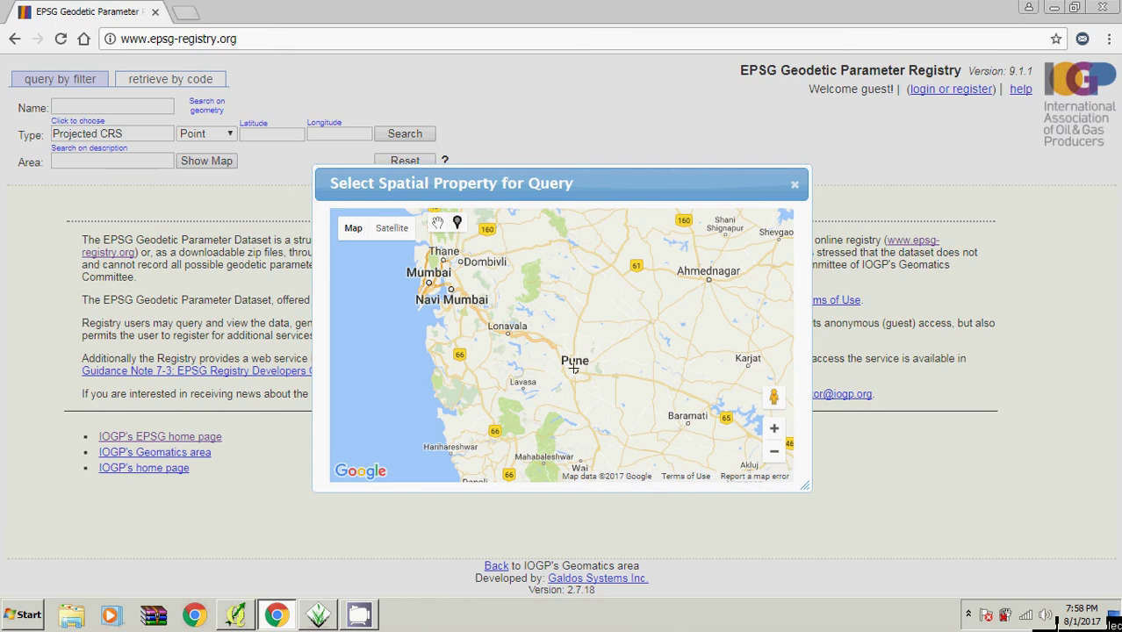
left_click(437, 223)
left_click(795, 188)
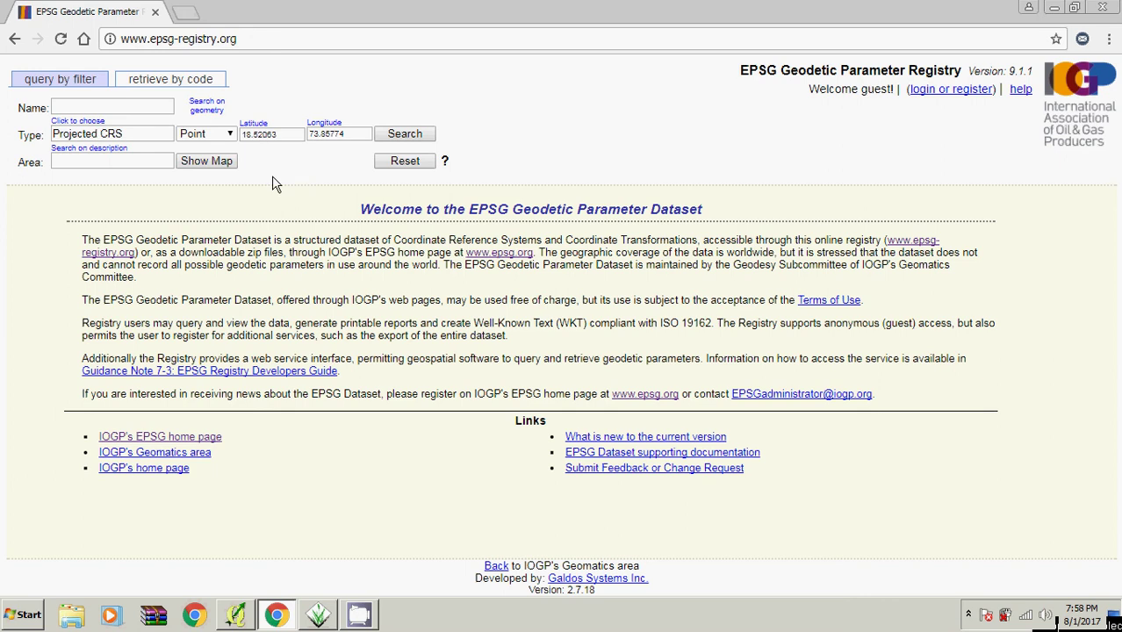
Step: Search projected CRSs covering Pune and locate WGS 84 / UTM zone 43N (EPSG:32643) on page 2
left_click(401, 137)
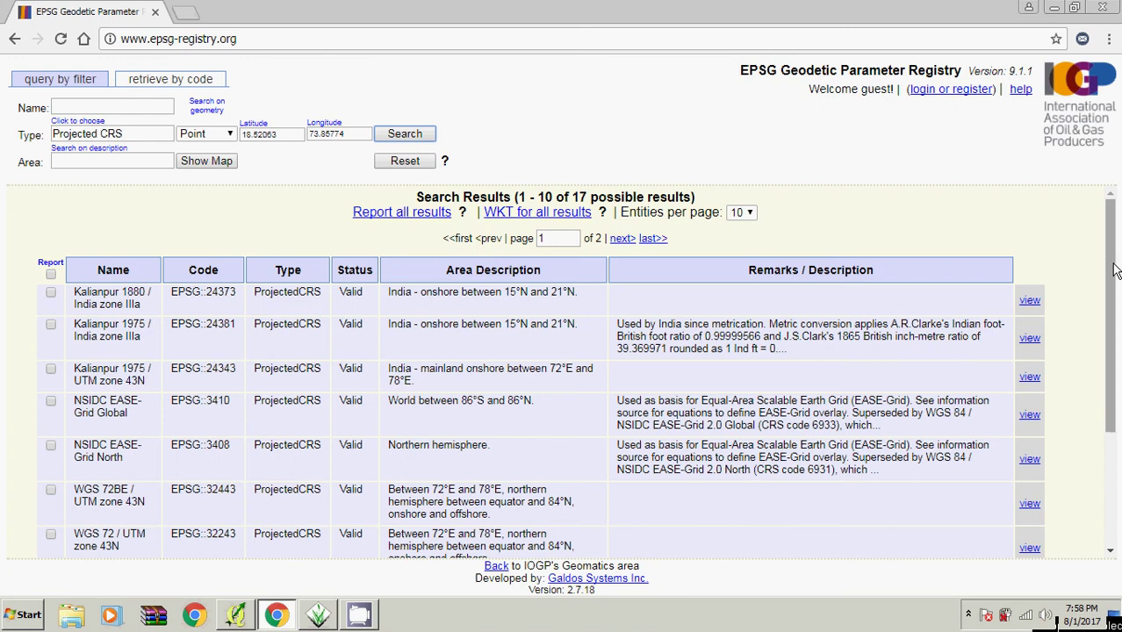
left_click_drag(1115, 272, 1110, 338)
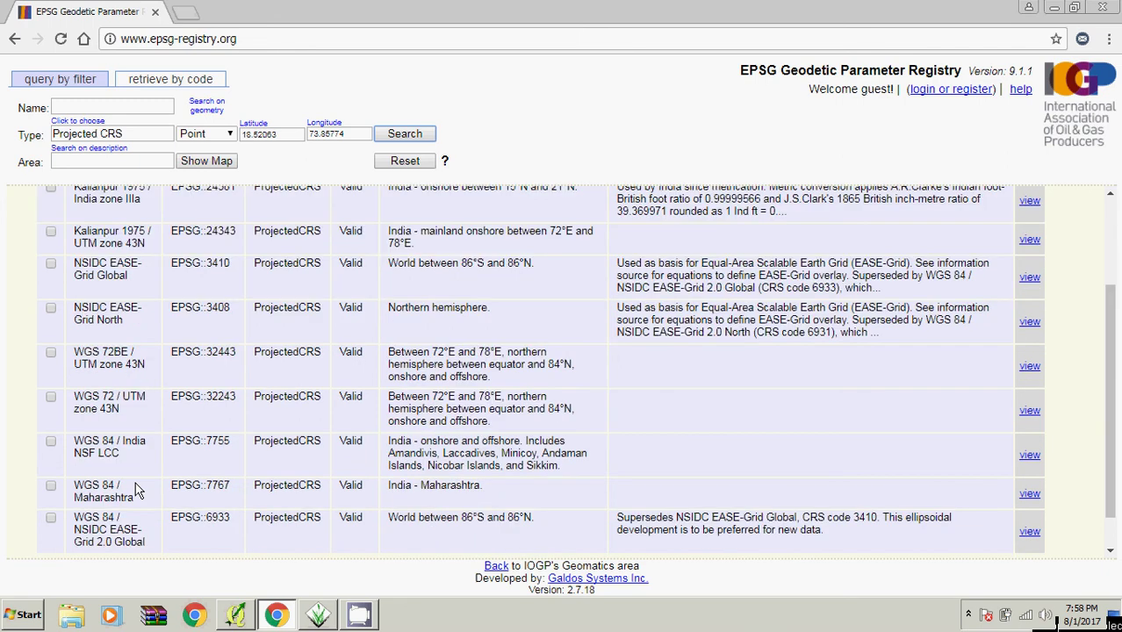
left_click_drag(1110, 319, 1113, 369)
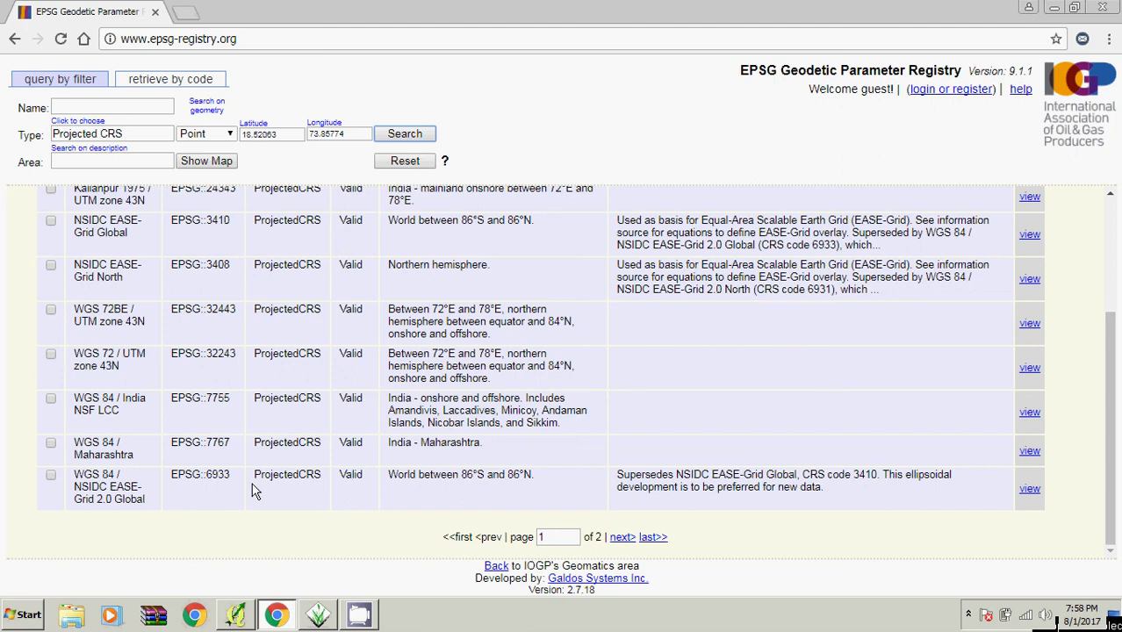
left_click(626, 538)
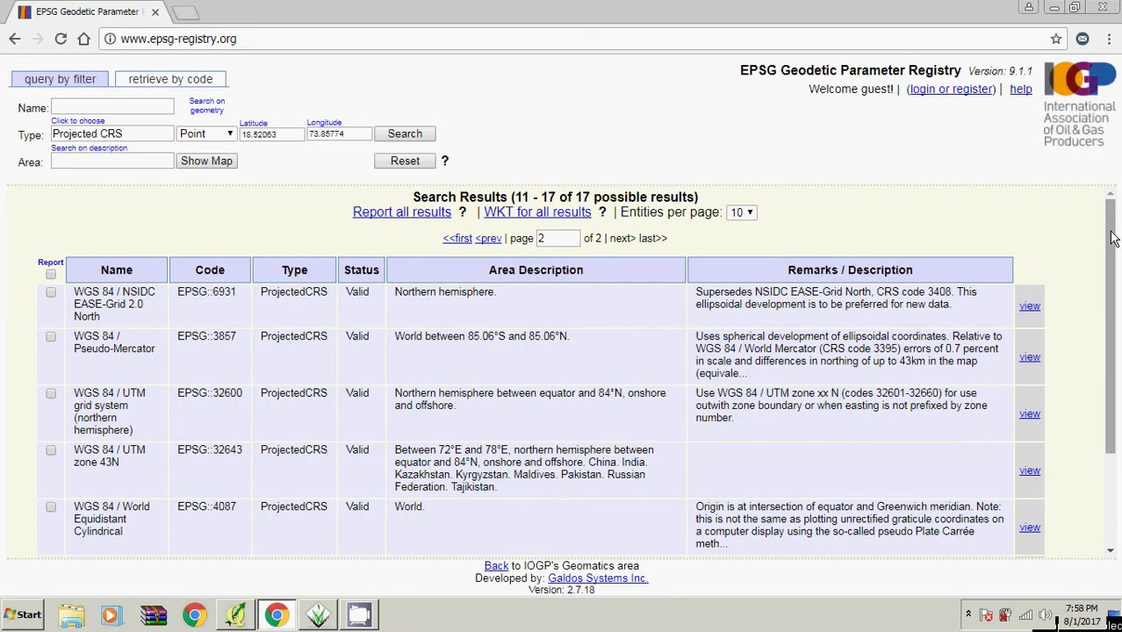
scroll(1114, 239, "down", 1)
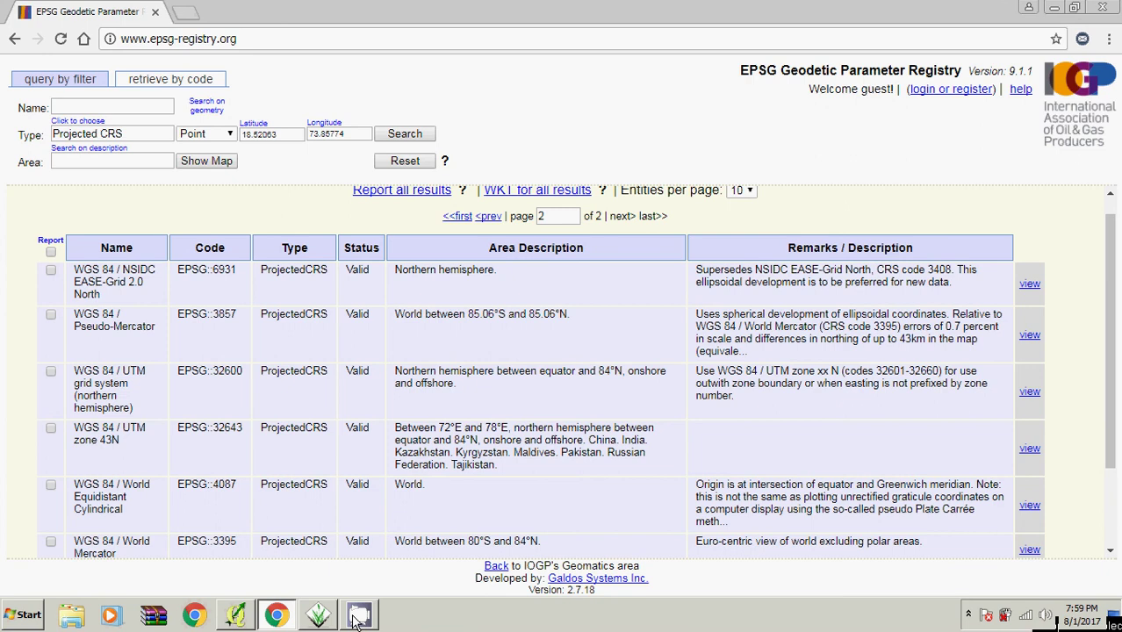
Step: In the GRASS wizard, filter the EPSG list to 32643 and select WGS 84 / UTM zone 43N
mouse_move(357, 620)
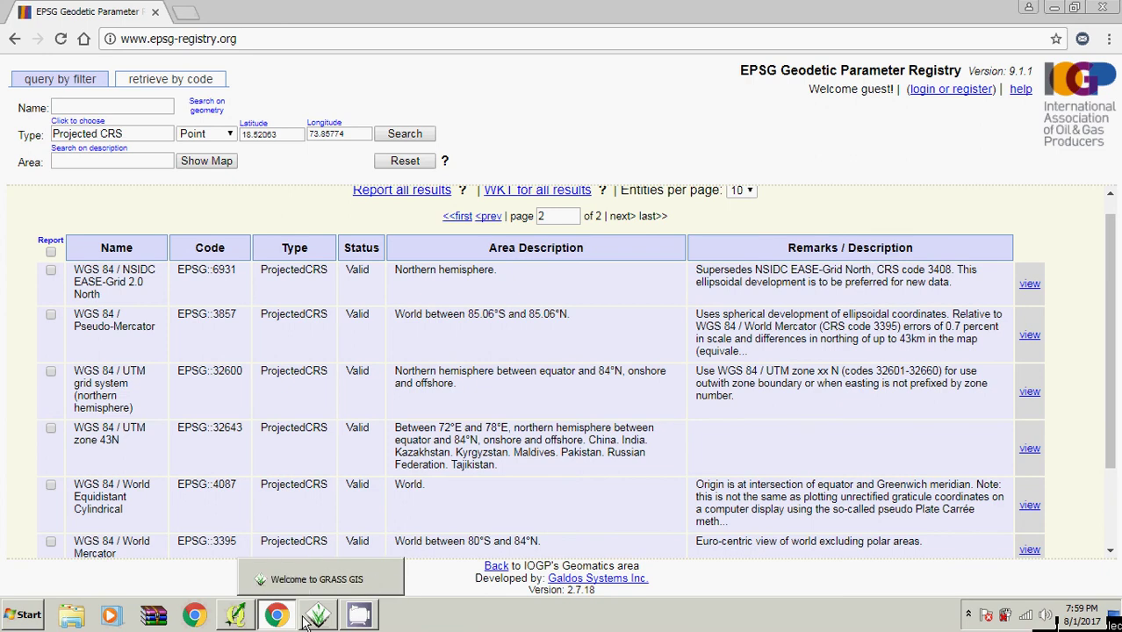
left_click(314, 620)
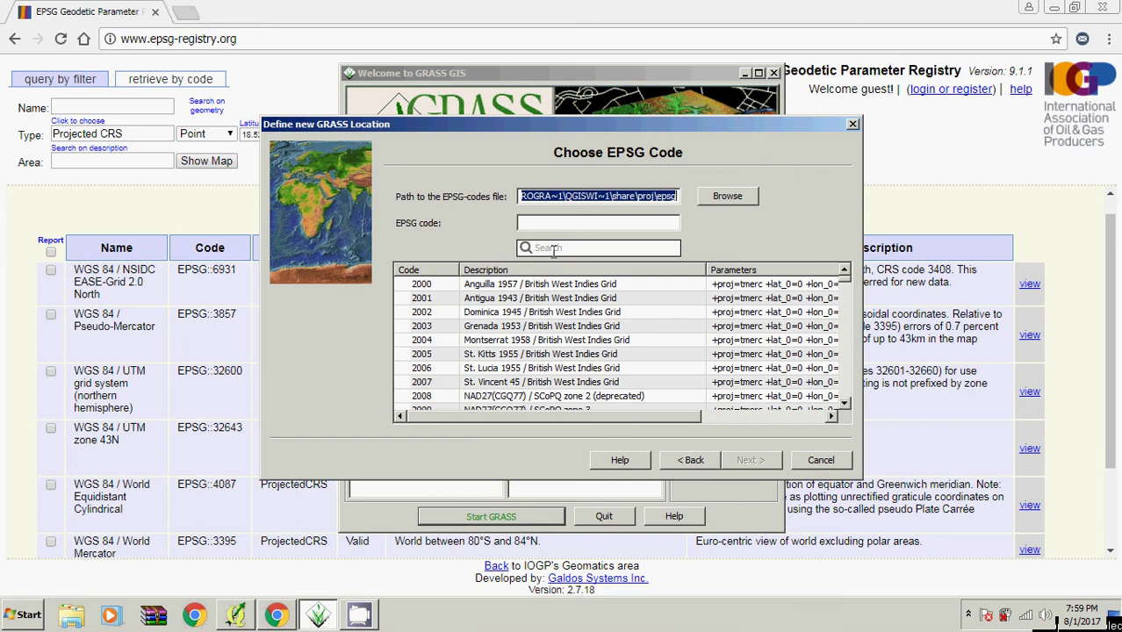
left_click(553, 250)
type("3")
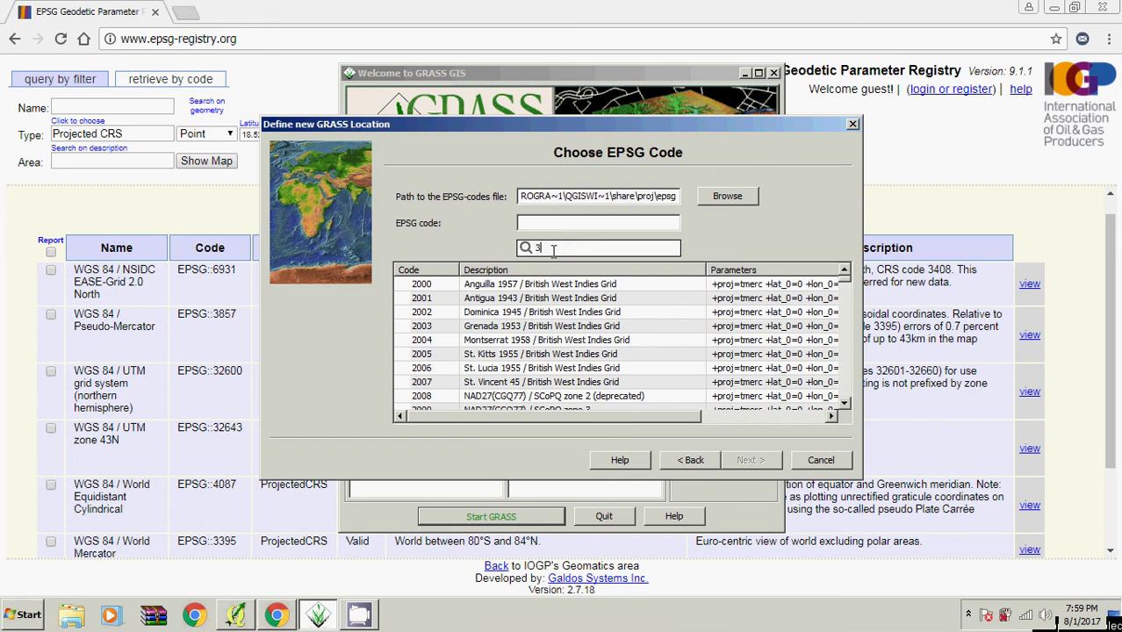
type("2643")
key("Return")
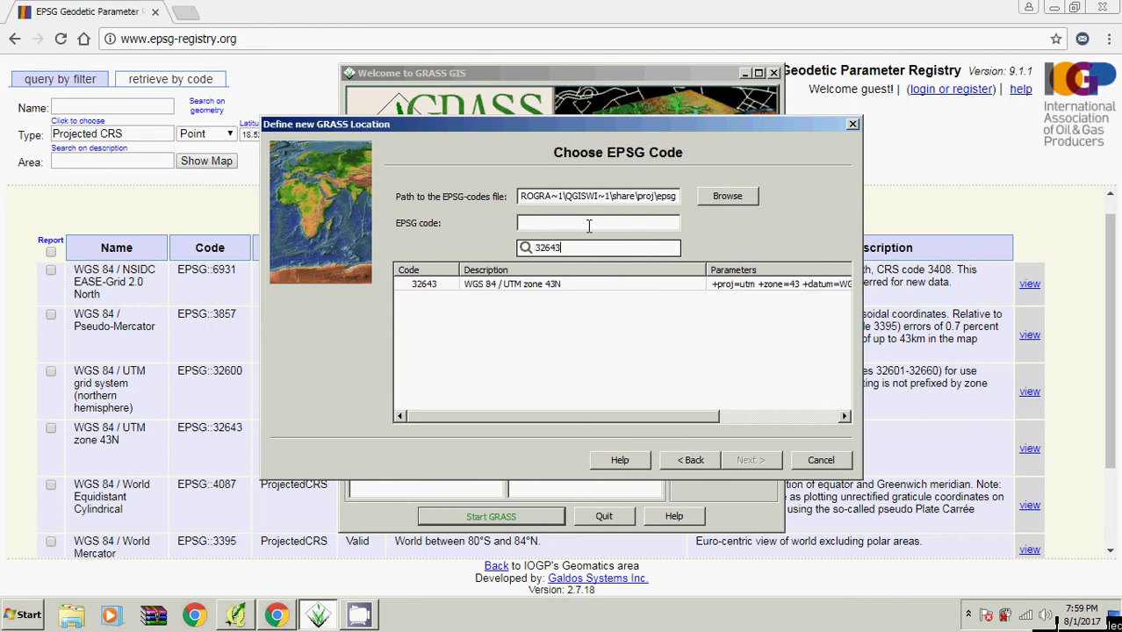
left_click(518, 289)
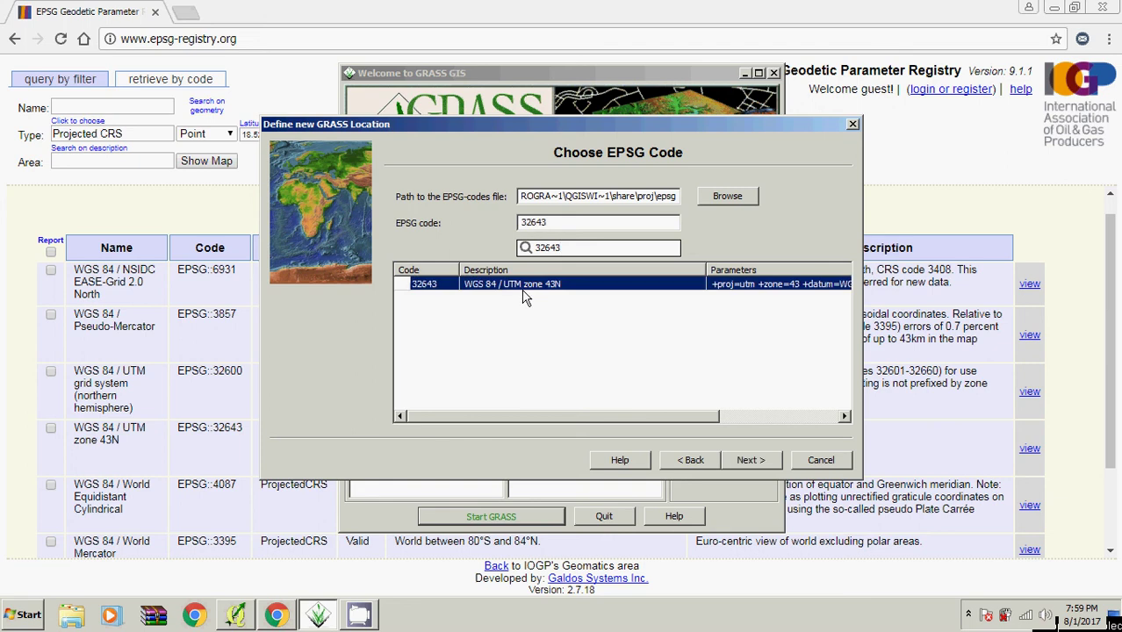
Step: Advance the wizard and accept the default datum transformation
left_click(752, 465)
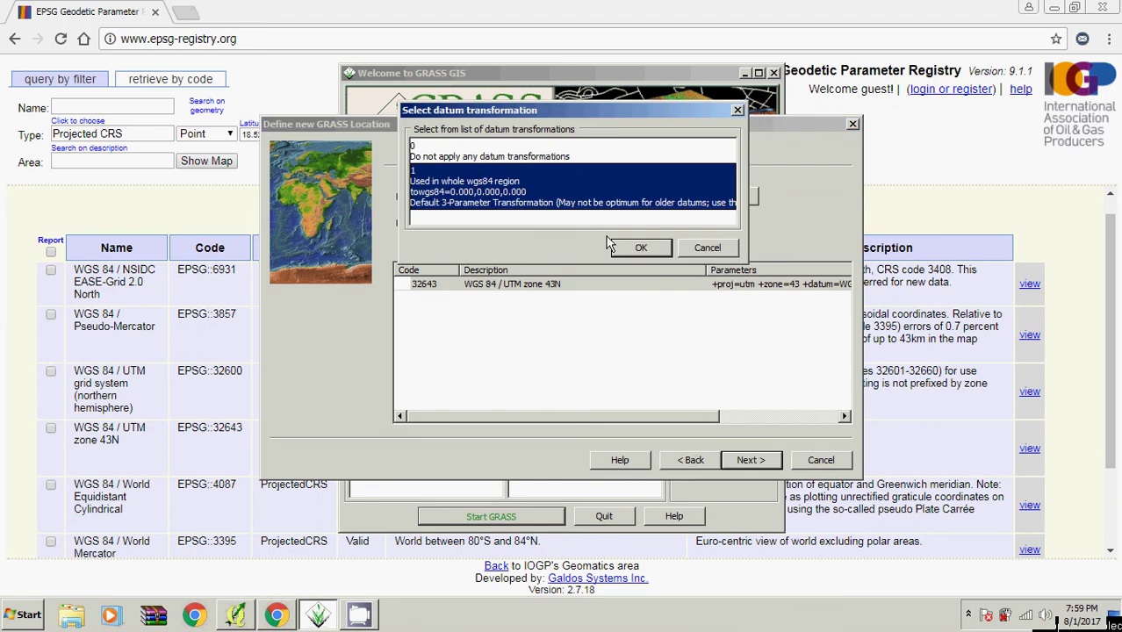
left_click(642, 252)
left_click(640, 250)
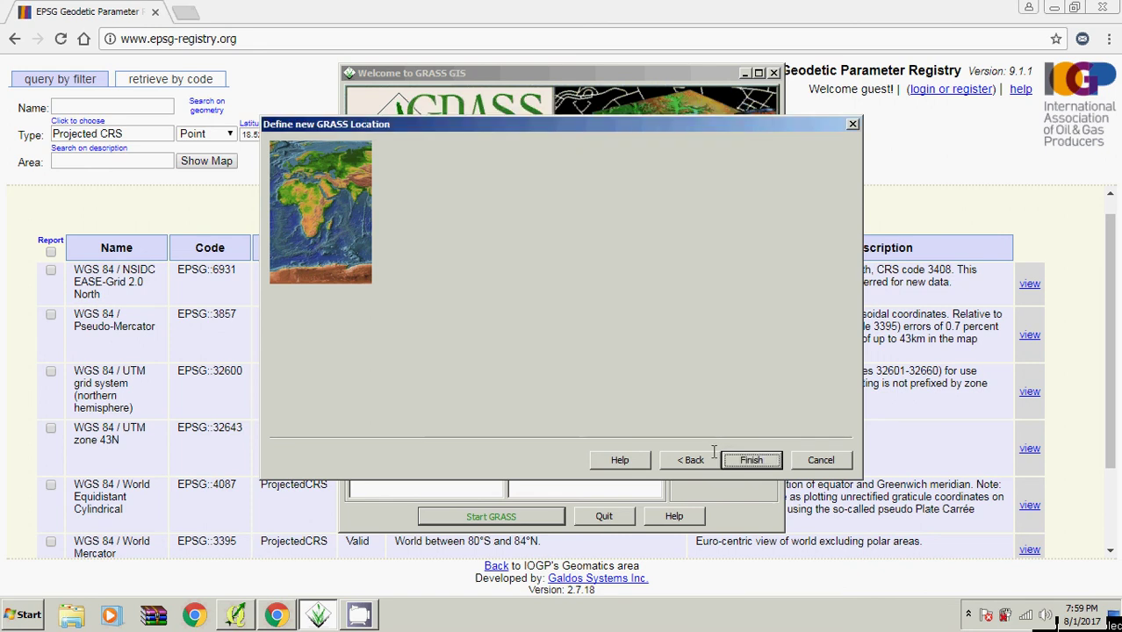
Step: Finish the pune1 location without setting a region or extra mapset, then select pune1
left_click(752, 463)
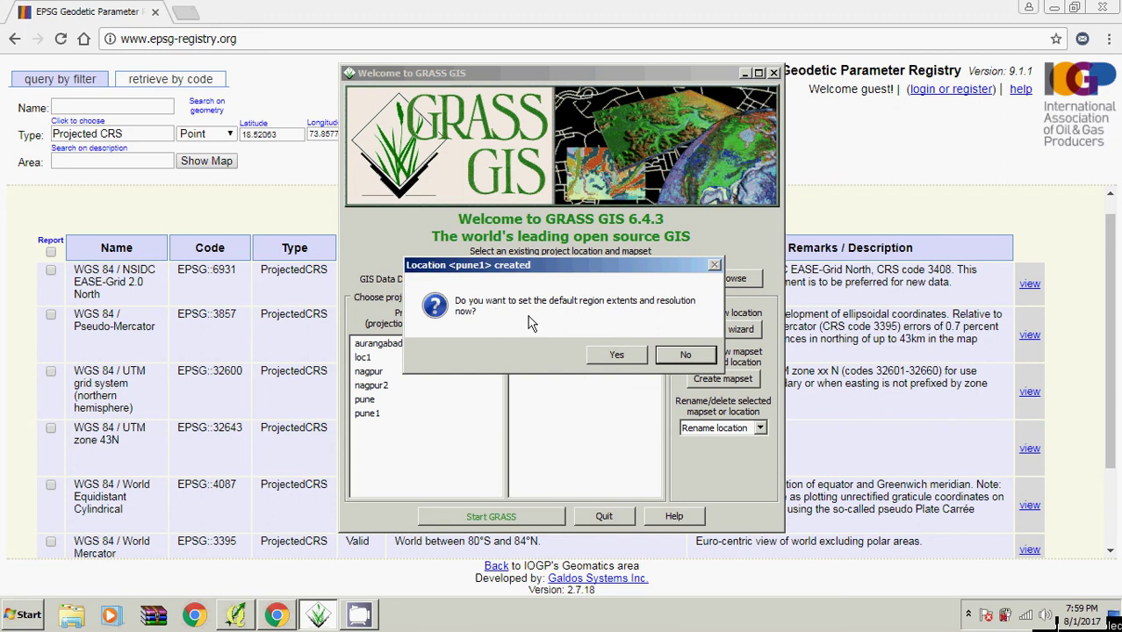
left_click(685, 356)
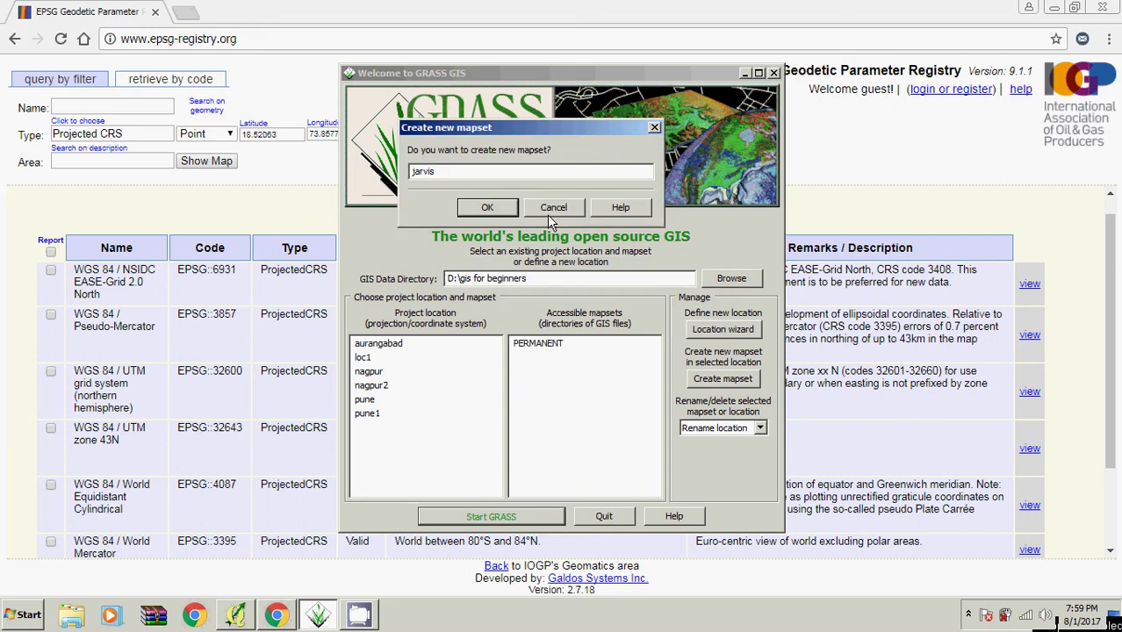
left_click(549, 213)
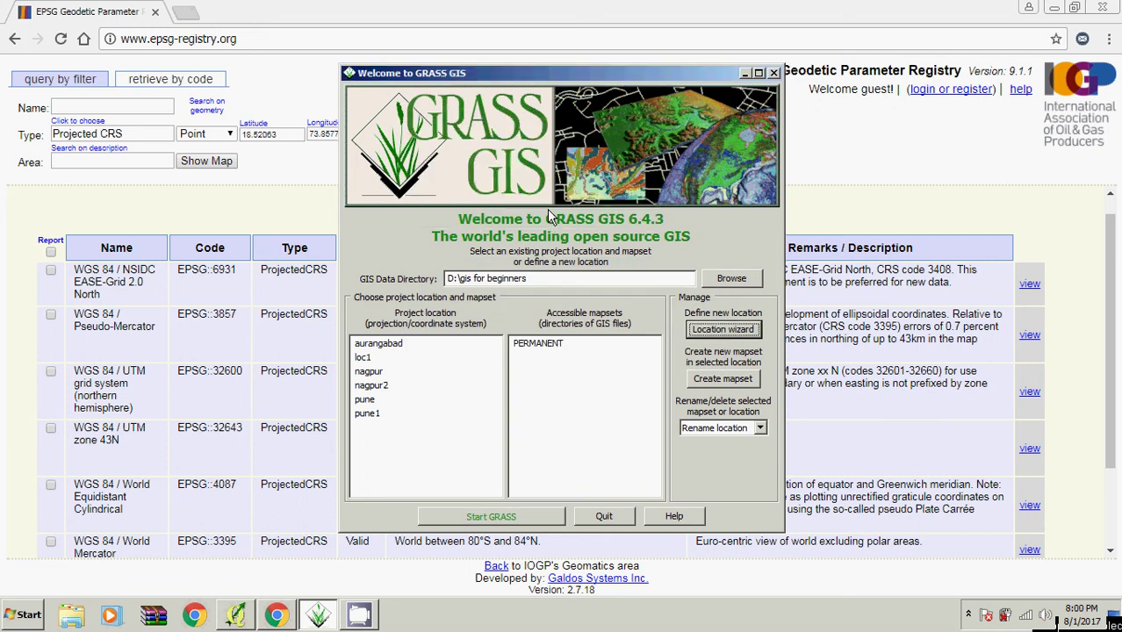
left_click(372, 414)
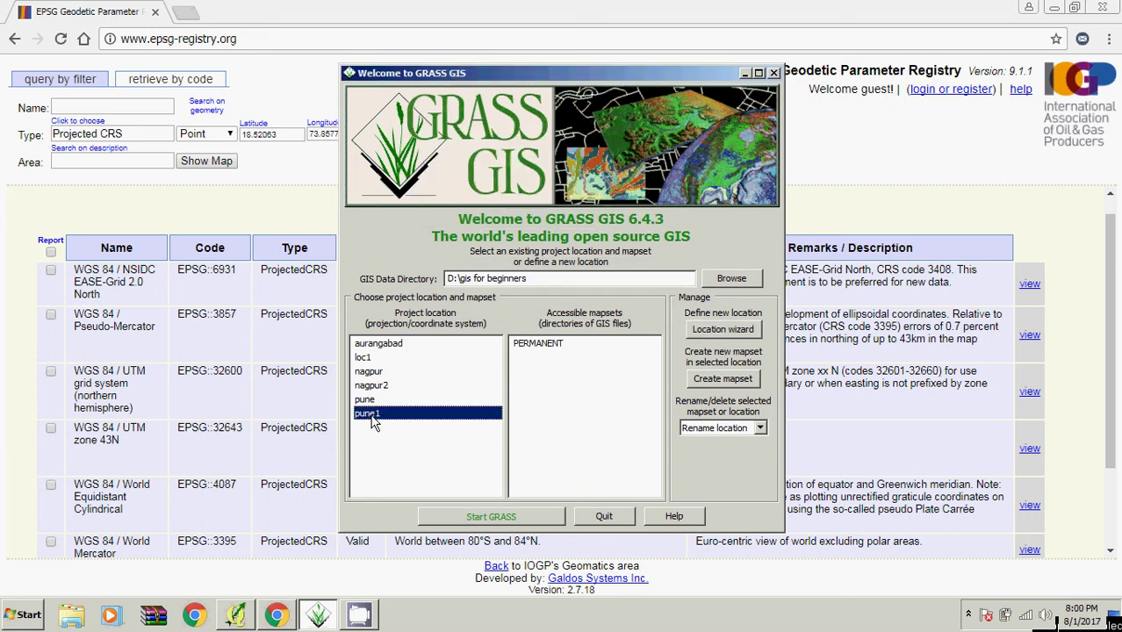